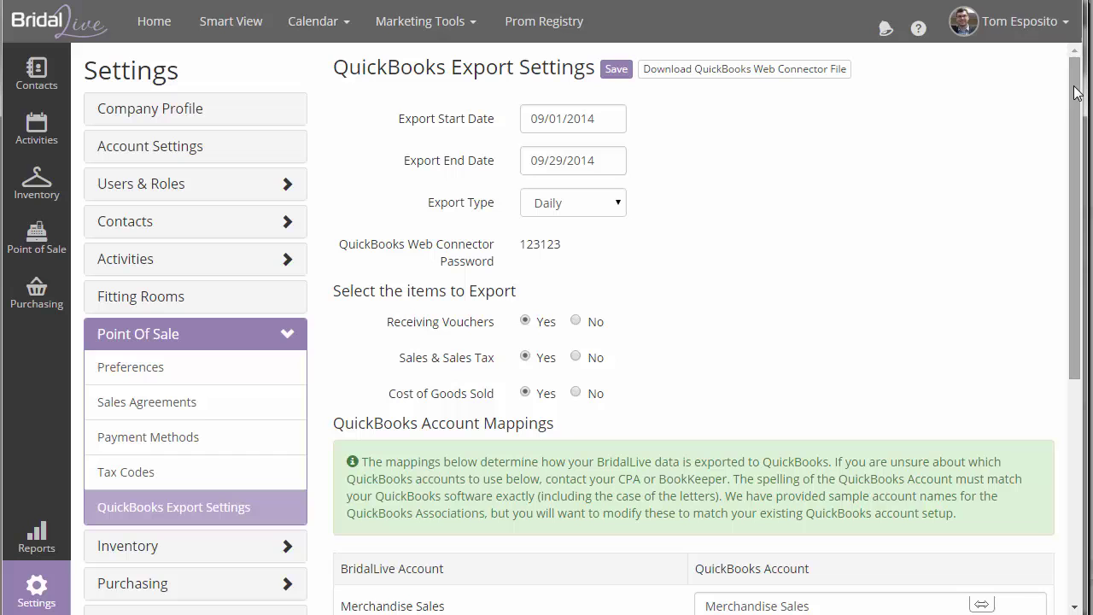
# - Review the QuickBooks Export Settings and clear the Export End Date
pyautogui.moveTo(1078, 92); pyautogui.dragTo(1080, 342)
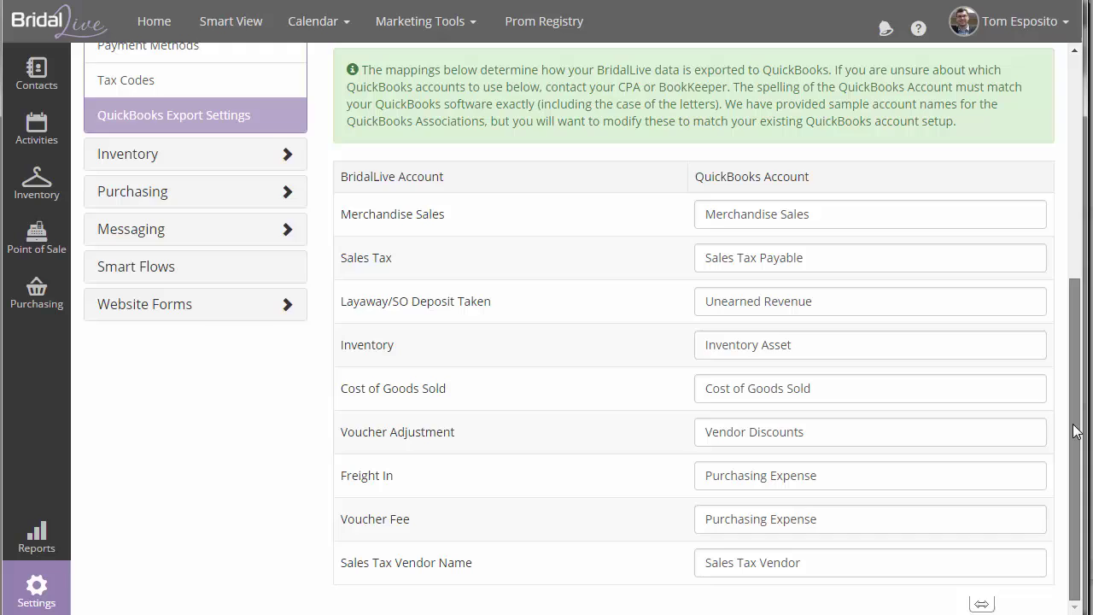
pyautogui.moveTo(1075, 431); pyautogui.dragTo(1085, 176)
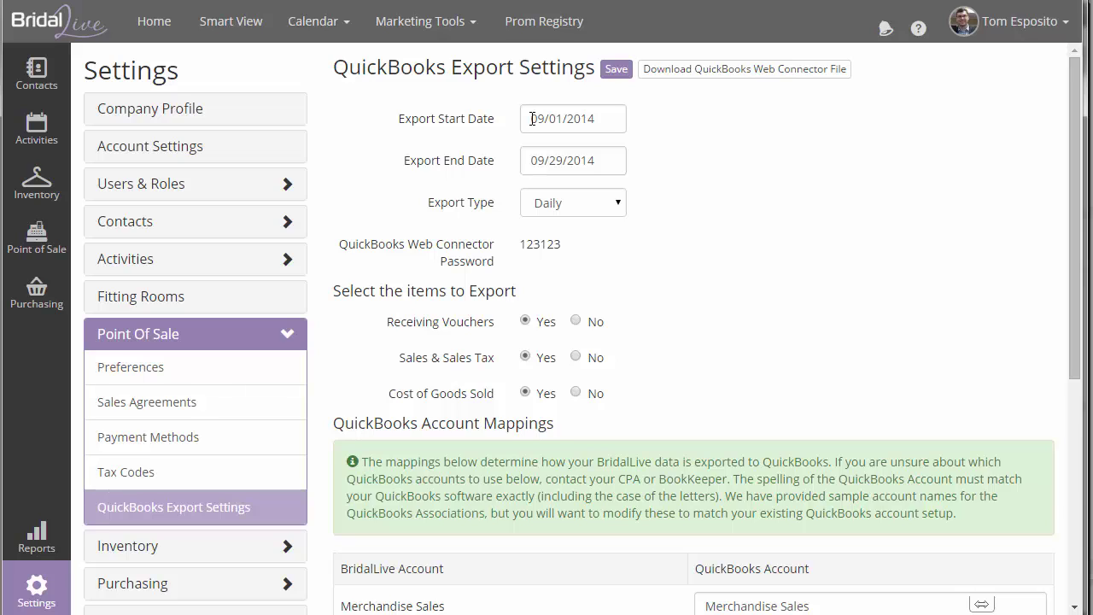
pyautogui.moveTo(533, 119); pyautogui.dragTo(603, 119)
pyautogui.click(684, 126)
pyautogui.moveTo(618, 159); pyautogui.dragTo(502, 166)
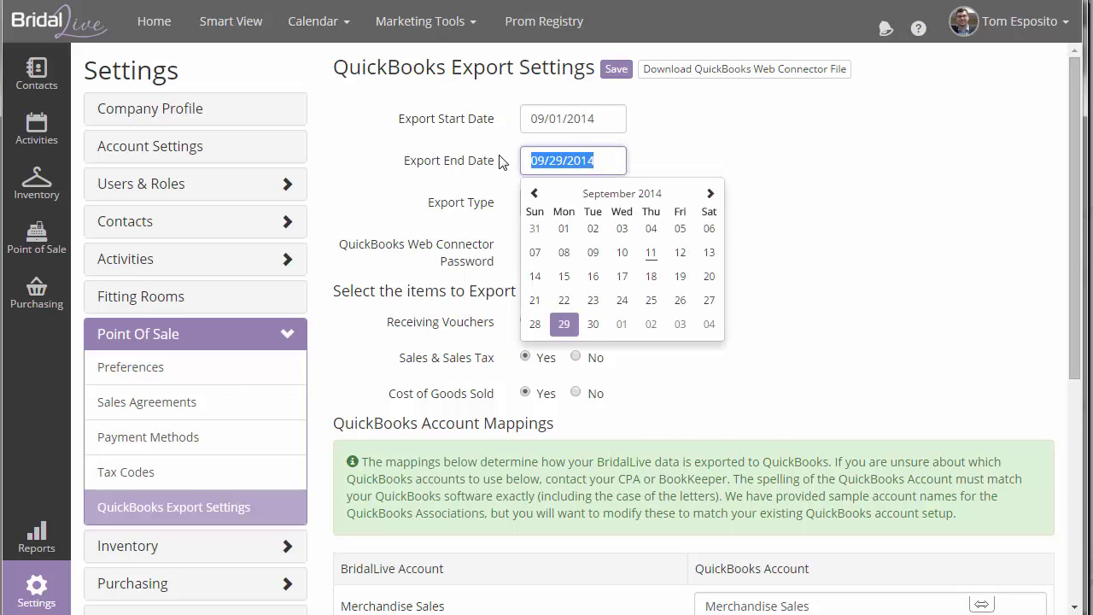
pyautogui.press('BackSpace')
pyautogui.click(765, 146)
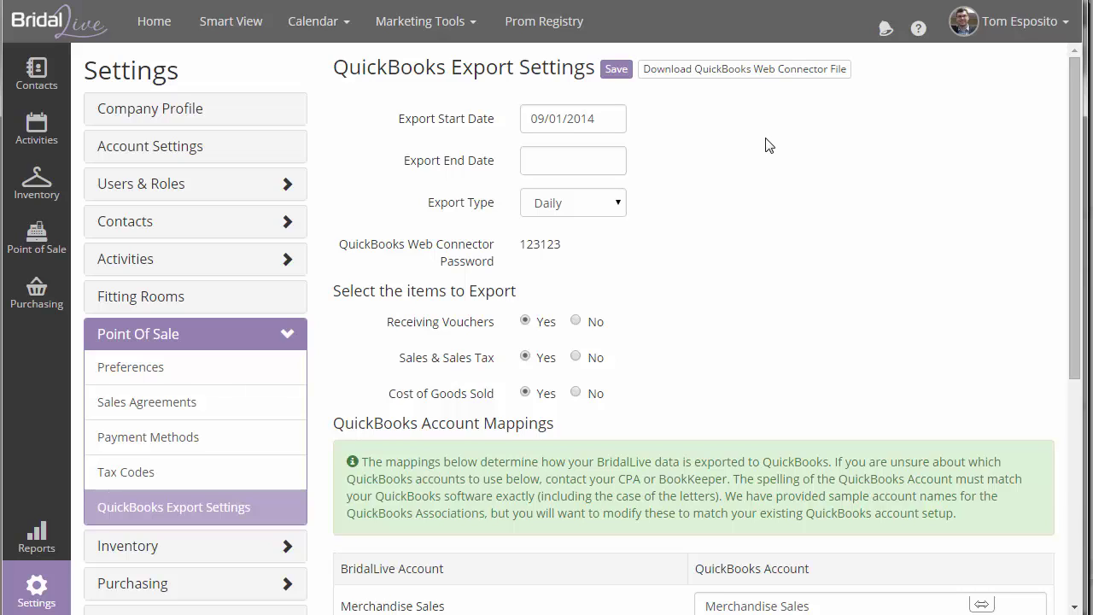
# - Examine the Export Type options and the QuickBooks Web Connector password in the export settings
pyautogui.click(620, 209)
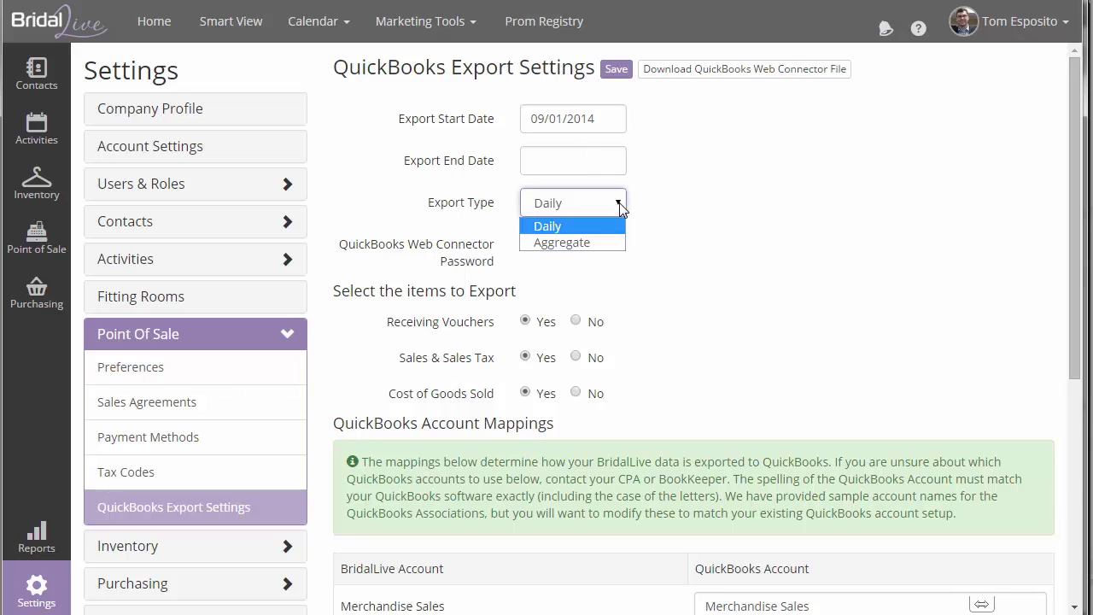
pyautogui.click(620, 209)
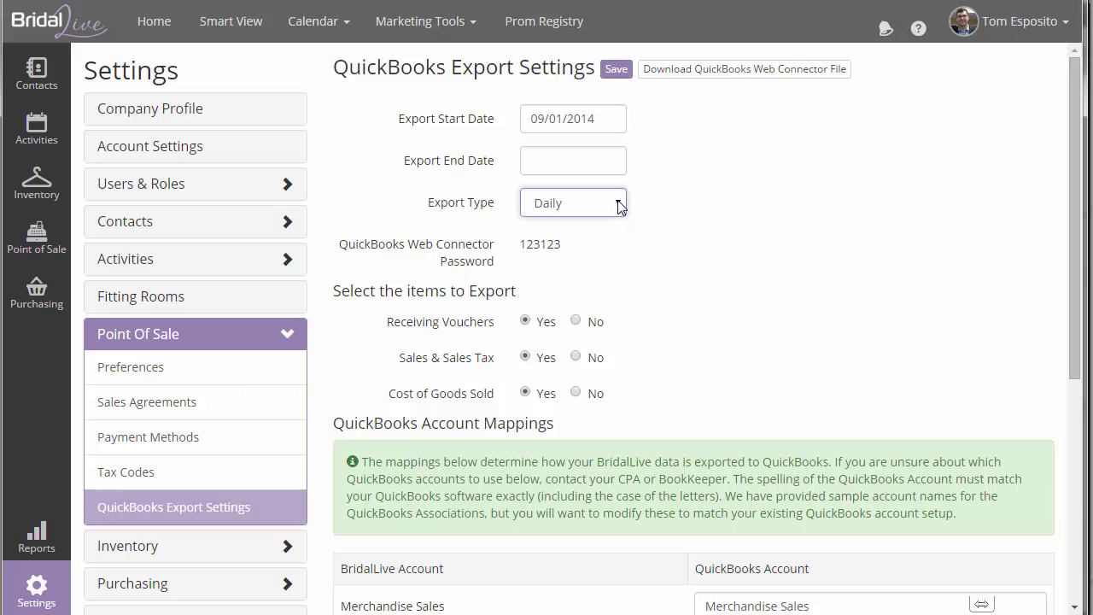
pyautogui.click(620, 207)
pyautogui.click(621, 207)
pyautogui.doubleClick(549, 244)
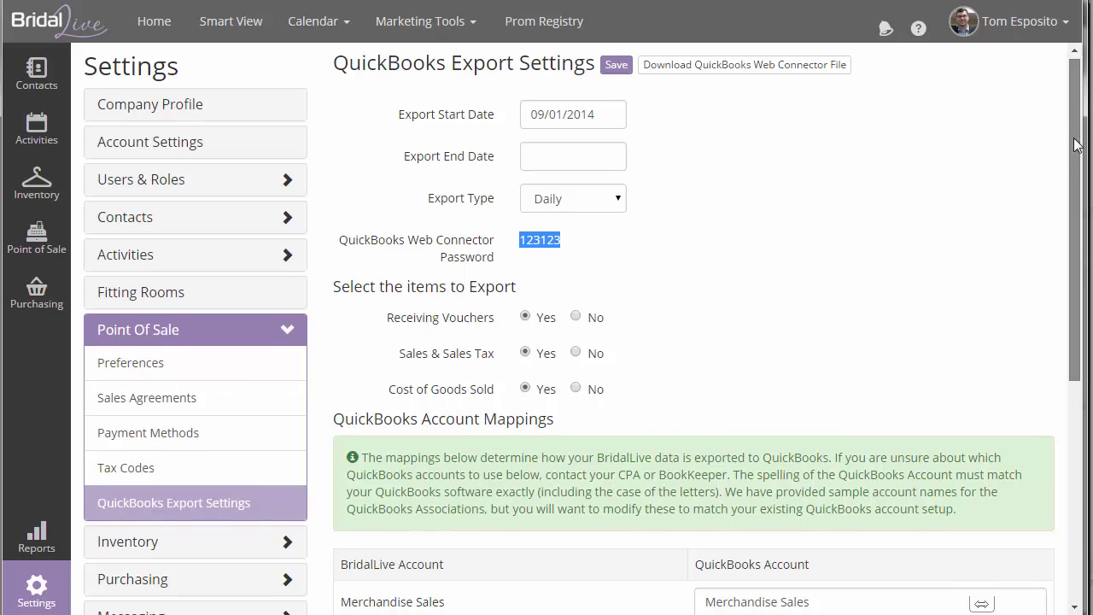
# - Examine the QuickBooks account mappings, in particular the QuickBooks account assigned to Merchandise Sales
pyautogui.moveTo(1072, 144); pyautogui.dragTo(1081, 246)
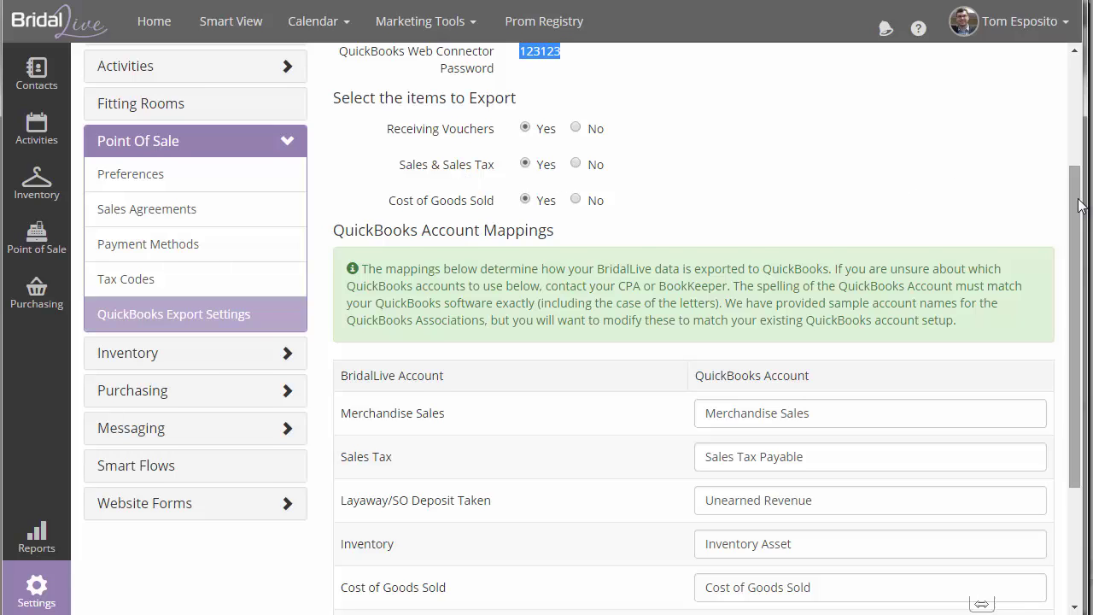
pyautogui.moveTo(1078, 214); pyautogui.dragTo(1050, 345)
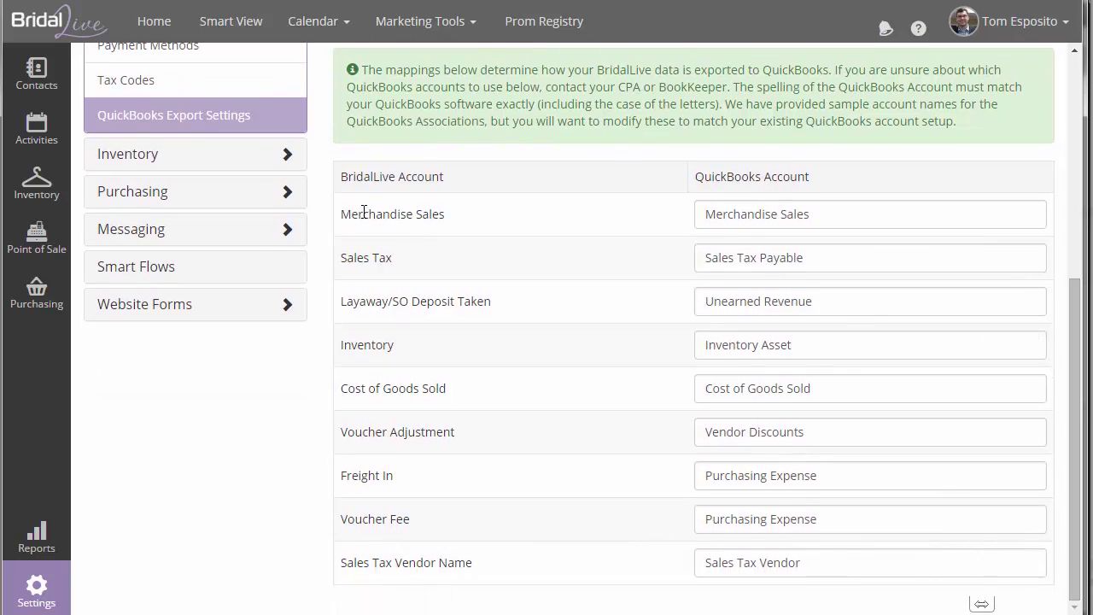
pyautogui.moveTo(346, 211); pyautogui.dragTo(457, 210)
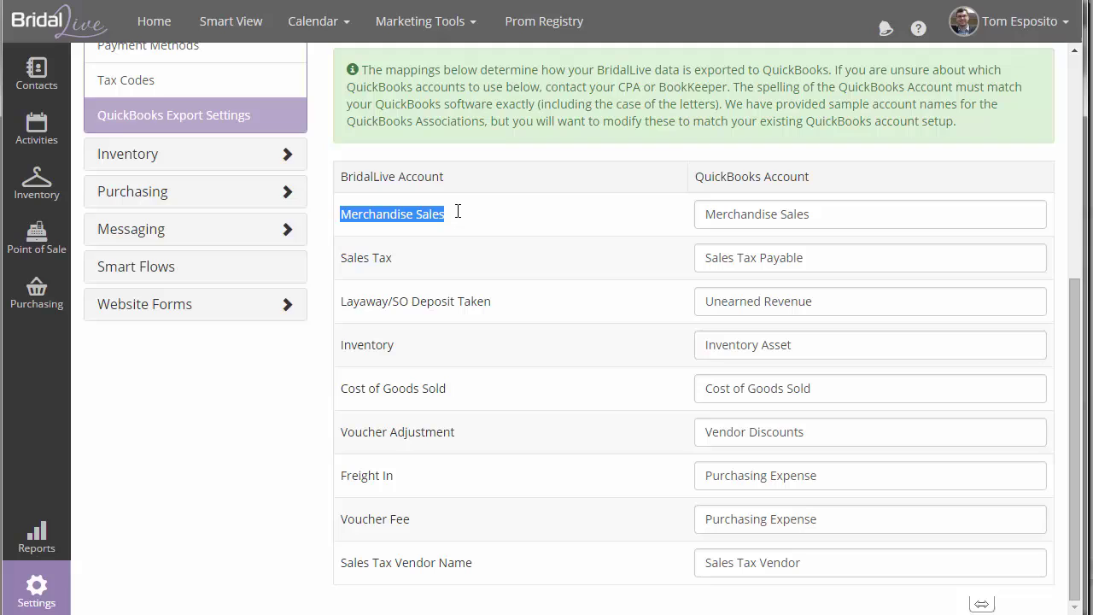
pyautogui.click(775, 214)
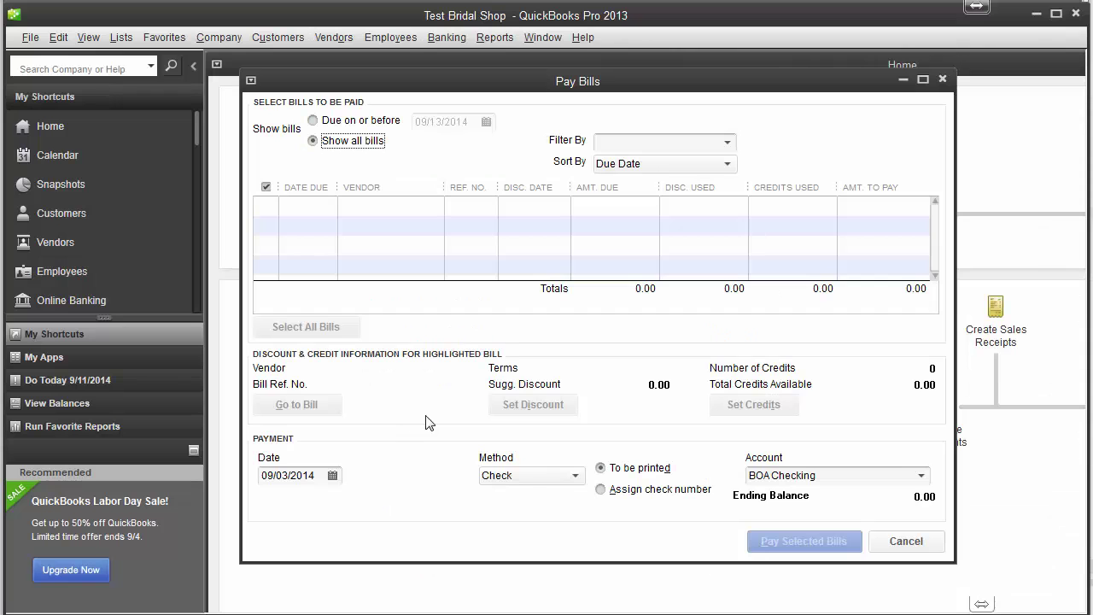
# - In QuickBooks, close the Pay Bills window and examine the account names in the Chart of Accounts
pyautogui.click(943, 79)
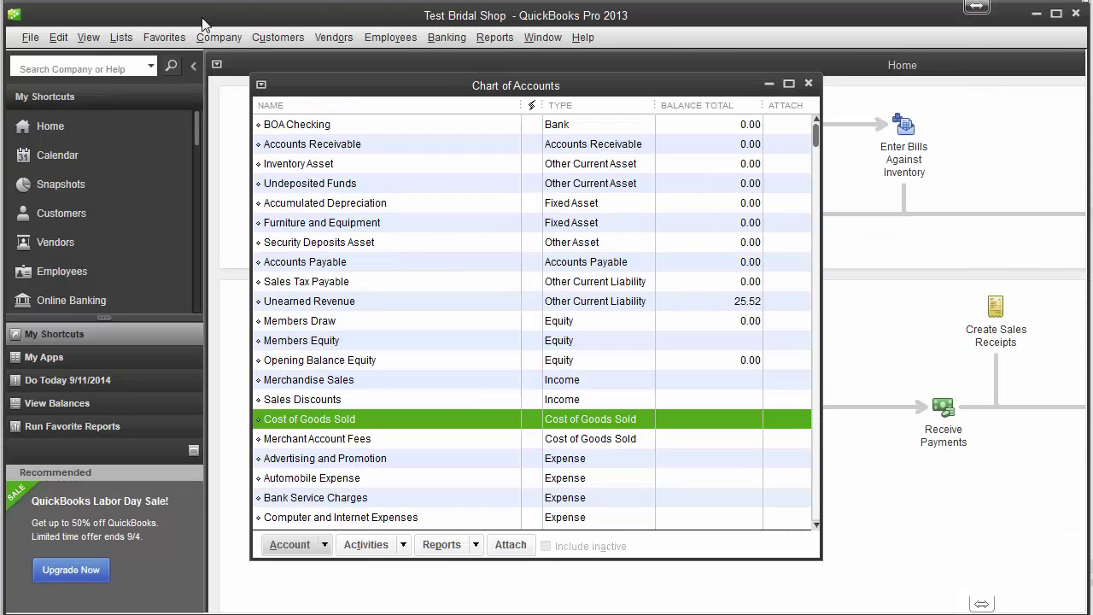
pyautogui.click(224, 40)
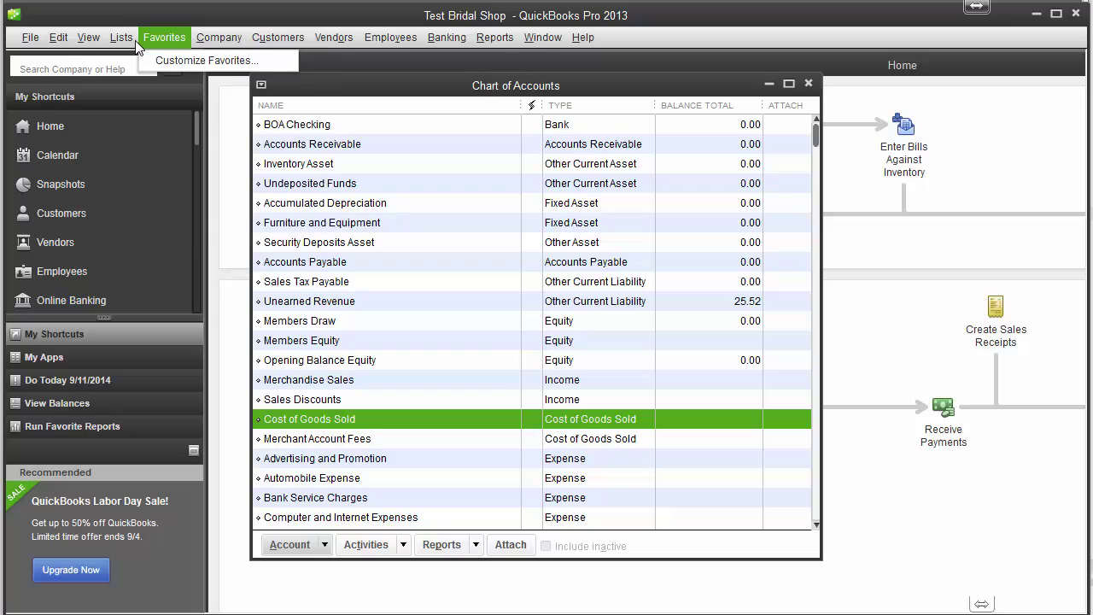
pyautogui.moveTo(120, 37)
pyautogui.click(134, 61)
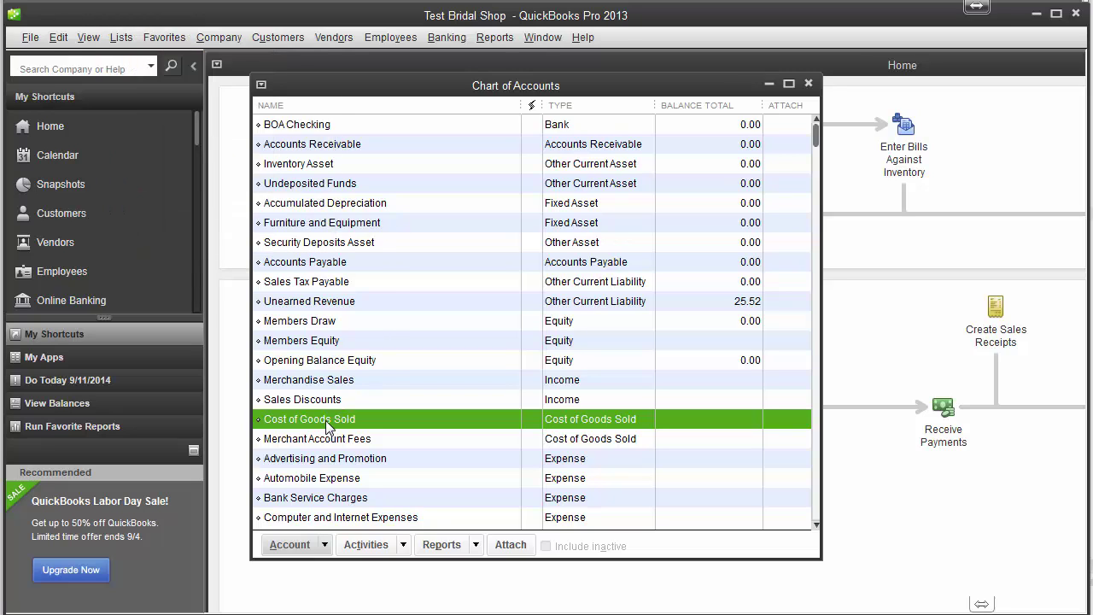
pyautogui.press('Up')
pyautogui.press('Up')
pyautogui.press('Up')
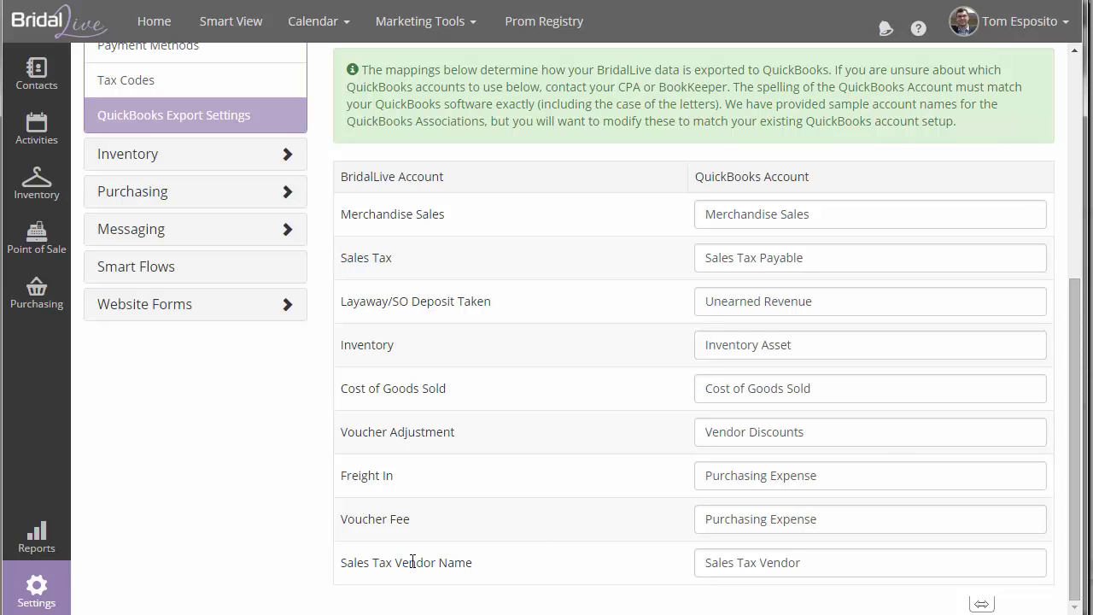
# - Check the Sales Tax Vendor Name mapping against the Sales Tax Vendor entry in the QuickBooks Vendor Center
pyautogui.moveTo(338, 565); pyautogui.dragTo(480, 562)
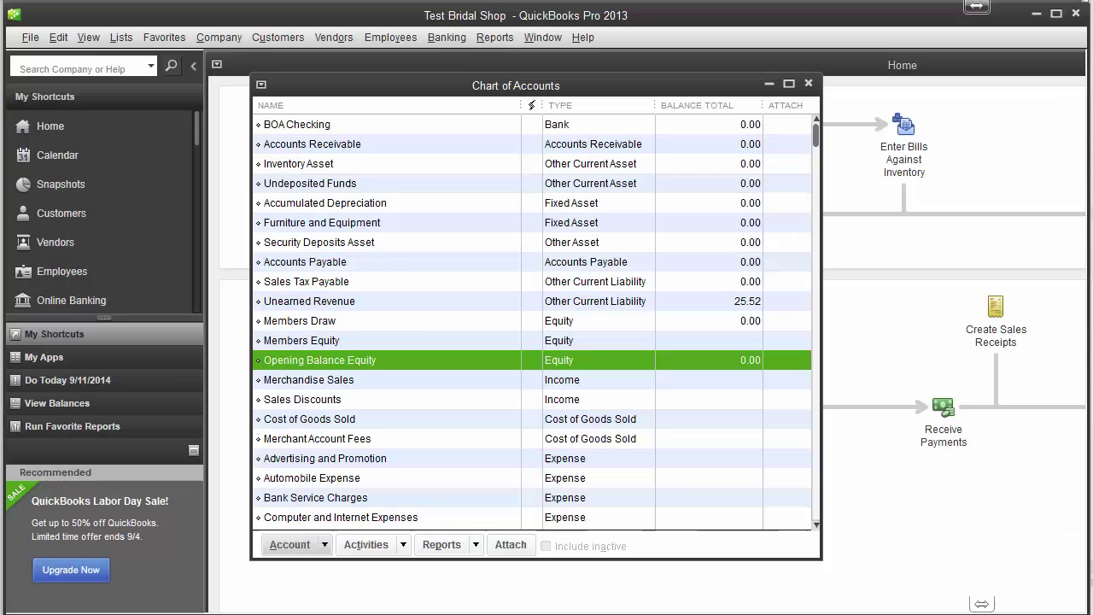
pyautogui.click(334, 37)
pyautogui.click(338, 60)
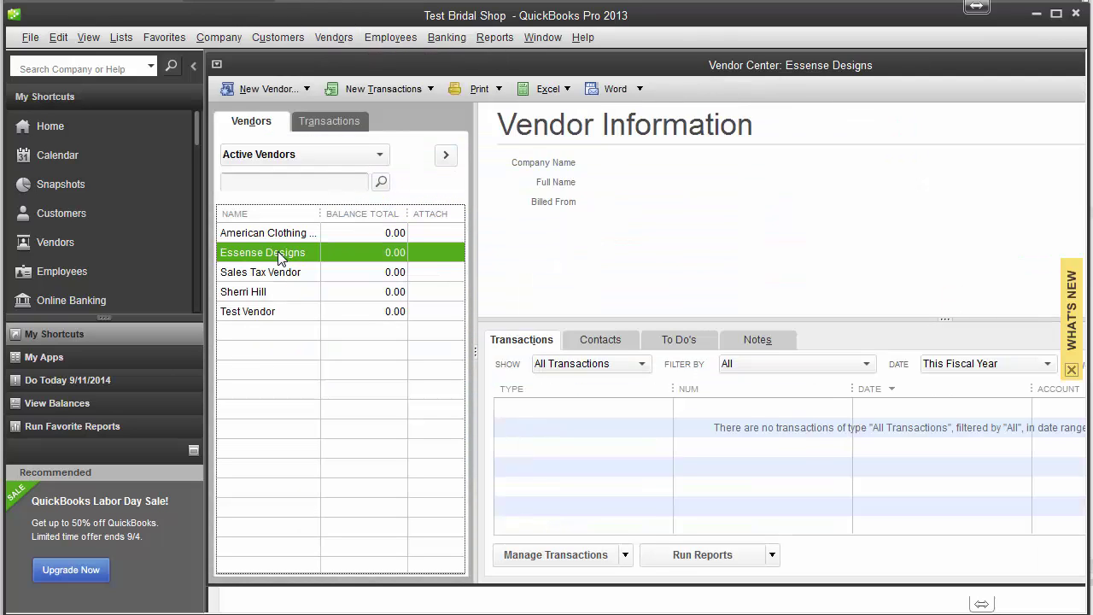
pyautogui.click(272, 291)
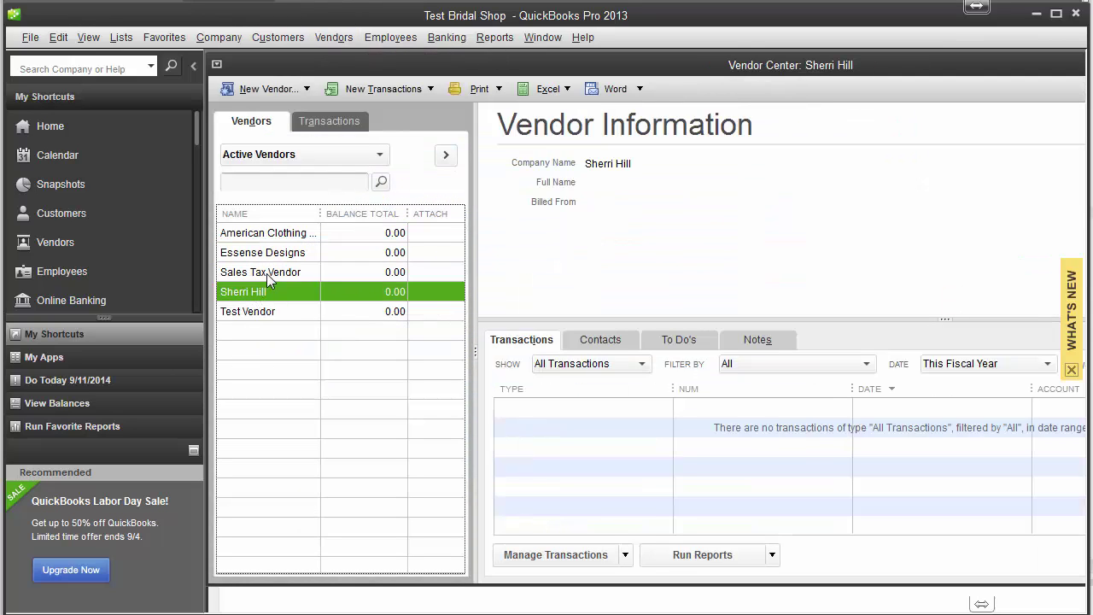
pyautogui.click(265, 274)
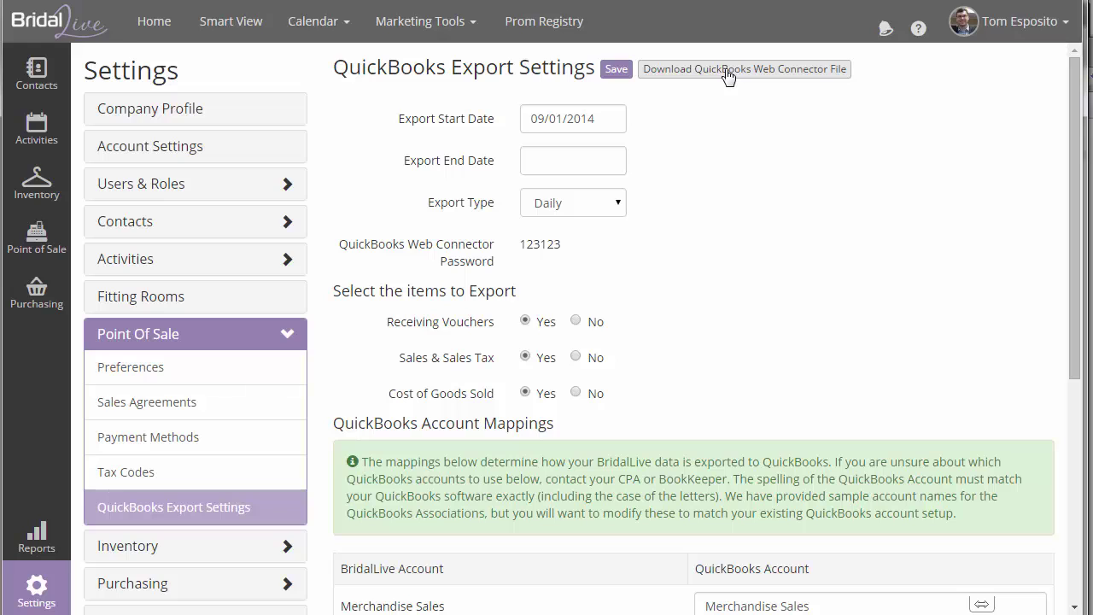
# - Download the QuickBooks Web Connector file from BridalLive and open the .qwc file from the Downloads folder
pyautogui.click(727, 72)
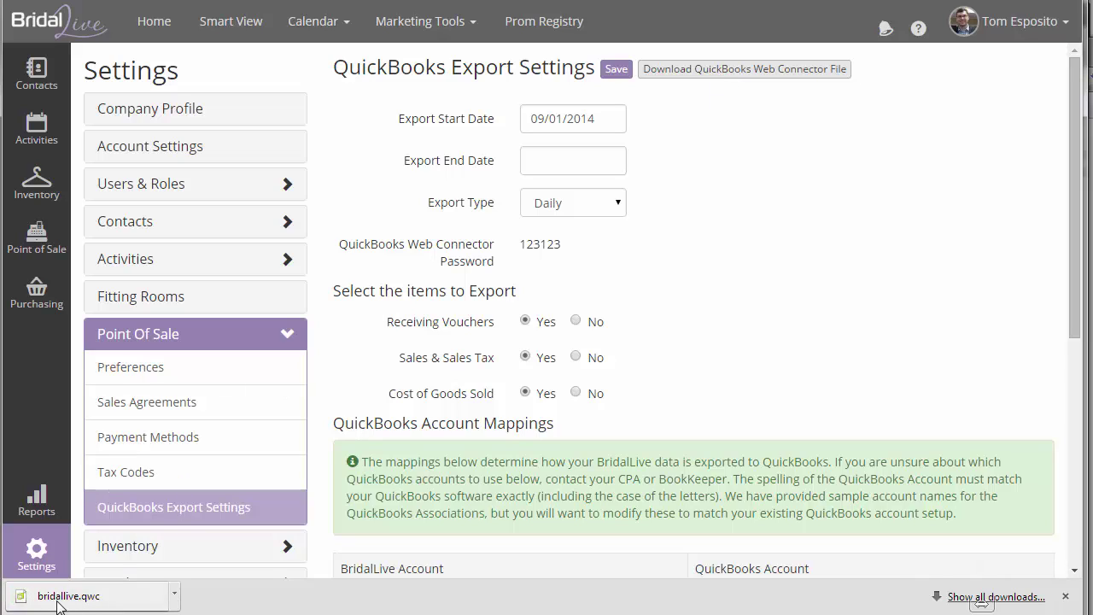
pyautogui.click(96, 601)
pyautogui.click(97, 600)
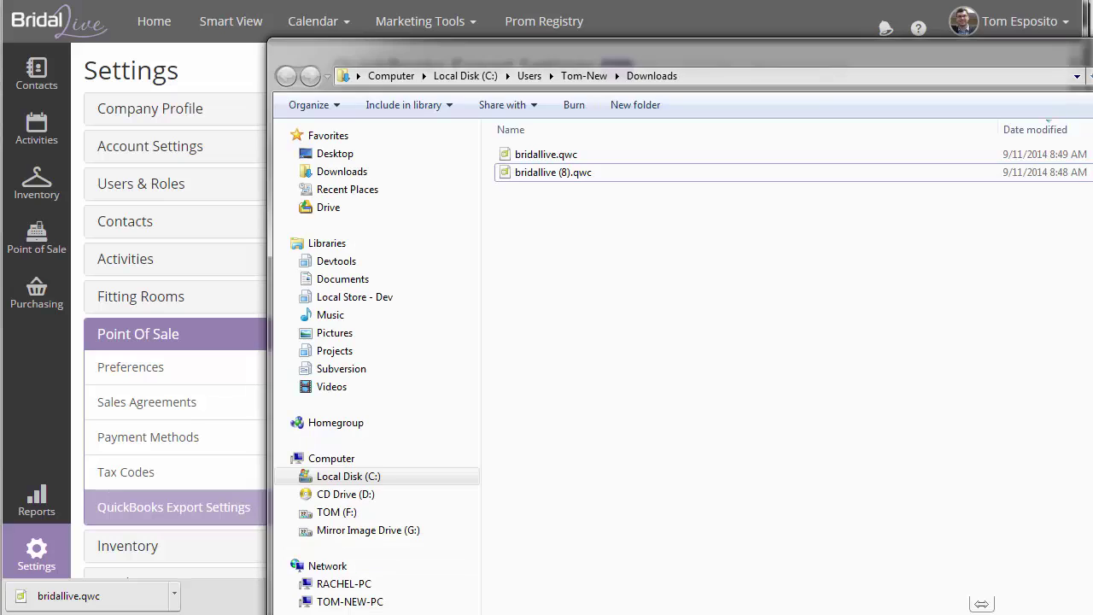
pyautogui.click(546, 175)
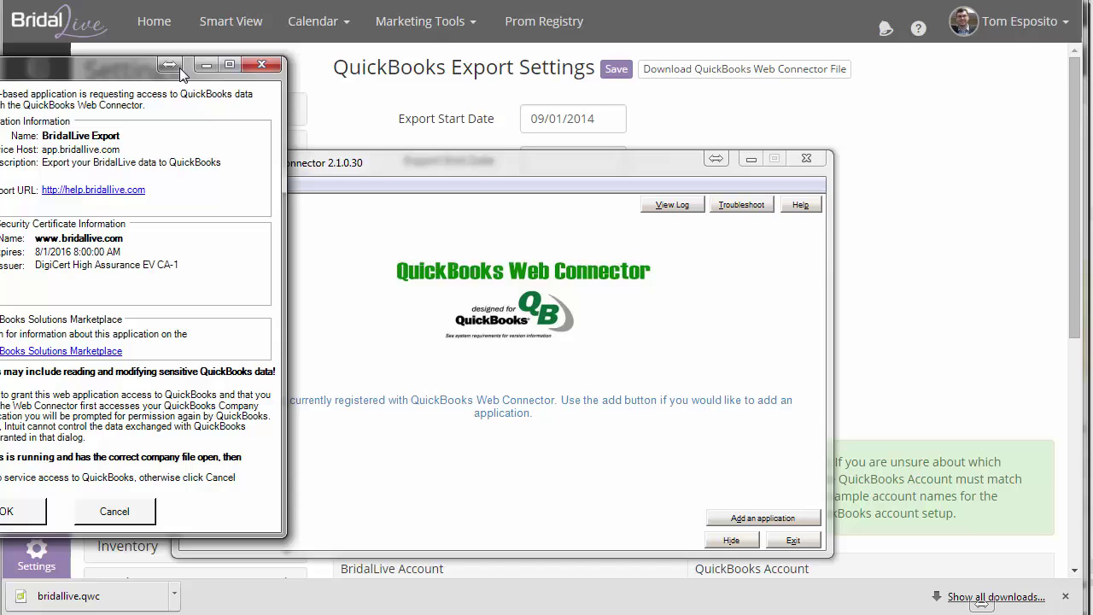
# - Authorize the BridalLive Export web service to access QuickBooks and select the application in the Web Connector
pyautogui.moveTo(180, 68); pyautogui.dragTo(550, 77)
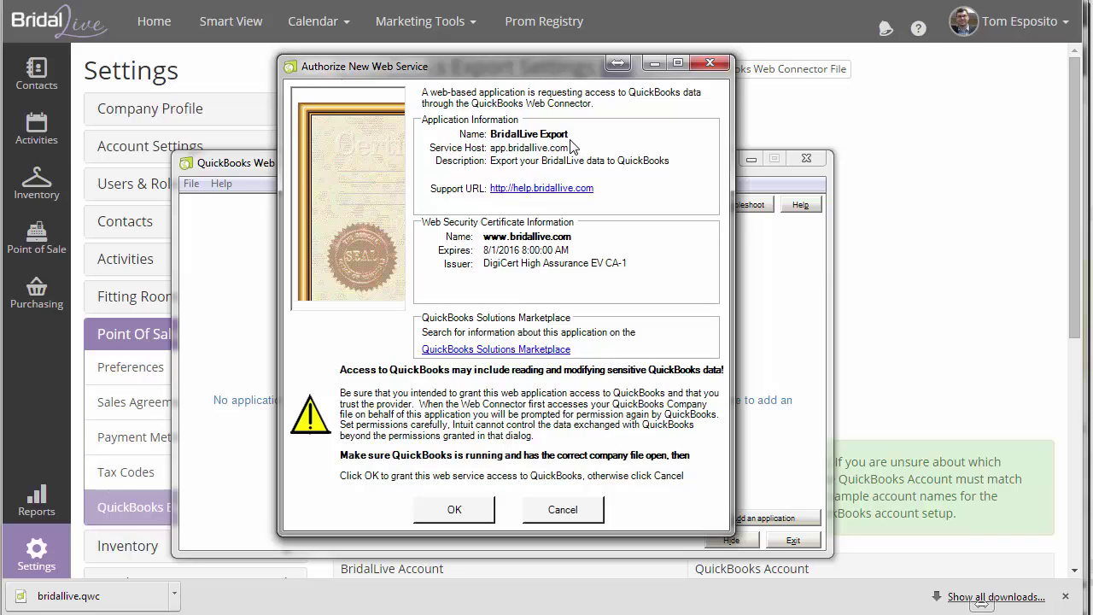
pyautogui.click(442, 513)
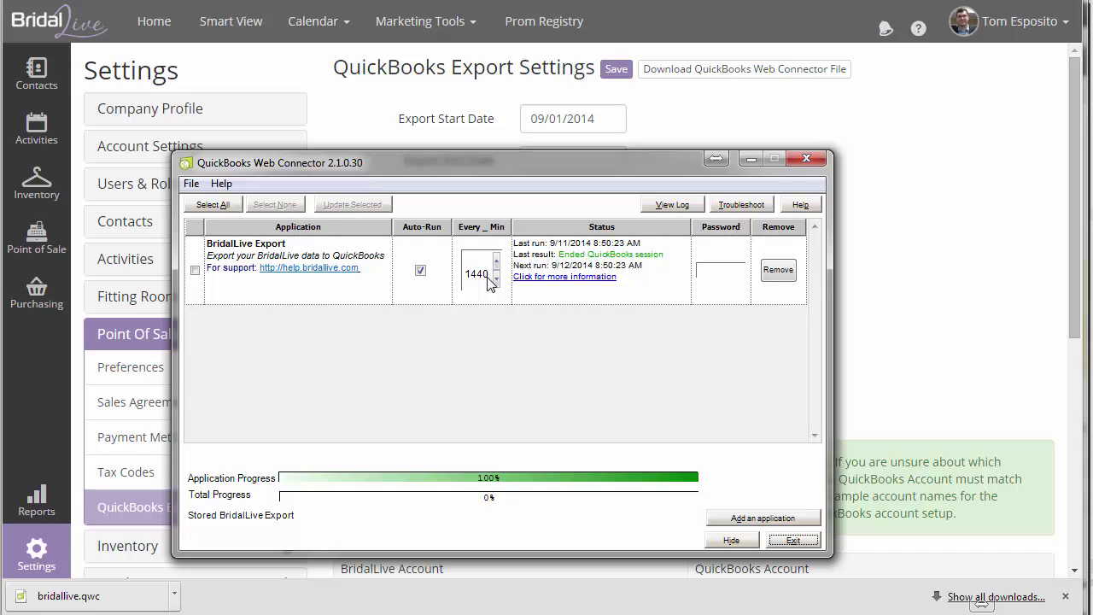
pyautogui.hotkey('alt', 'a')
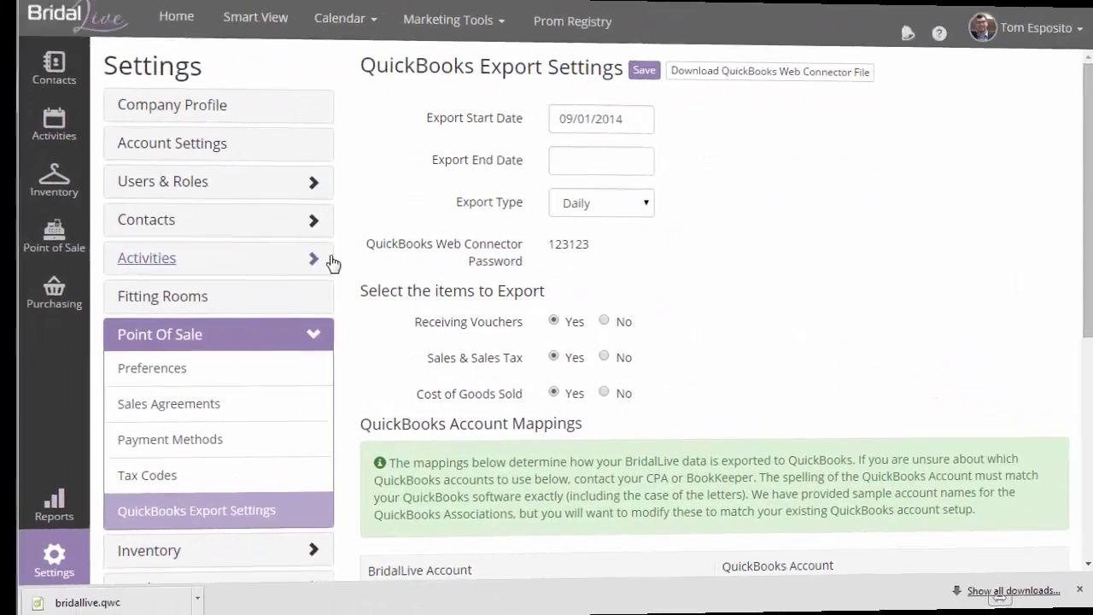
# - In BridalLive, search for transactions dated 09/11/2014 and check the special order's balance due and the sale's total
pyautogui.moveTo(51, 258)
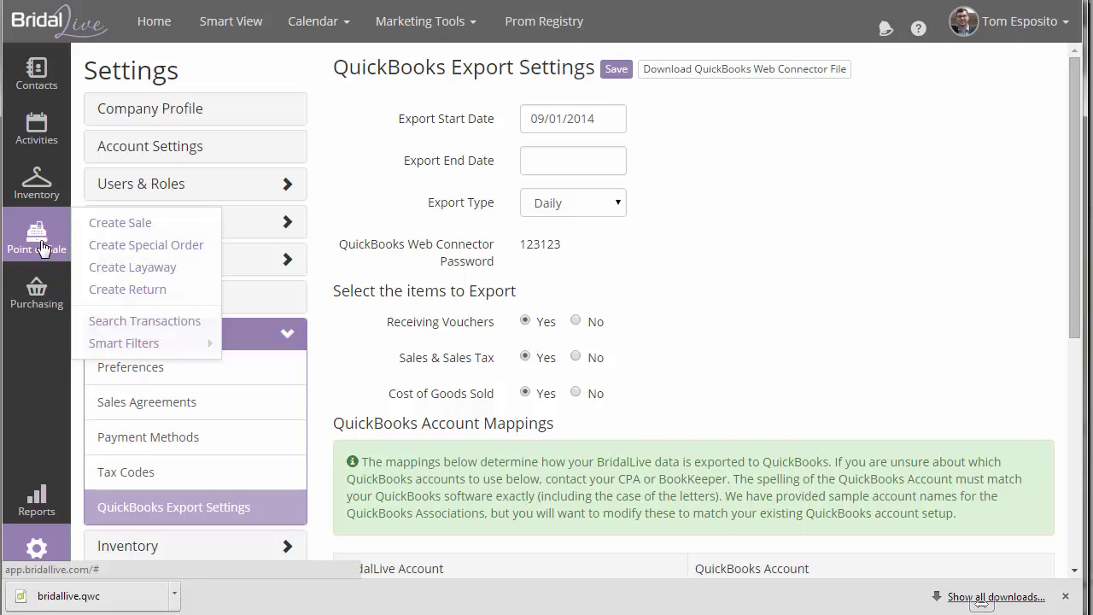
pyautogui.click(127, 322)
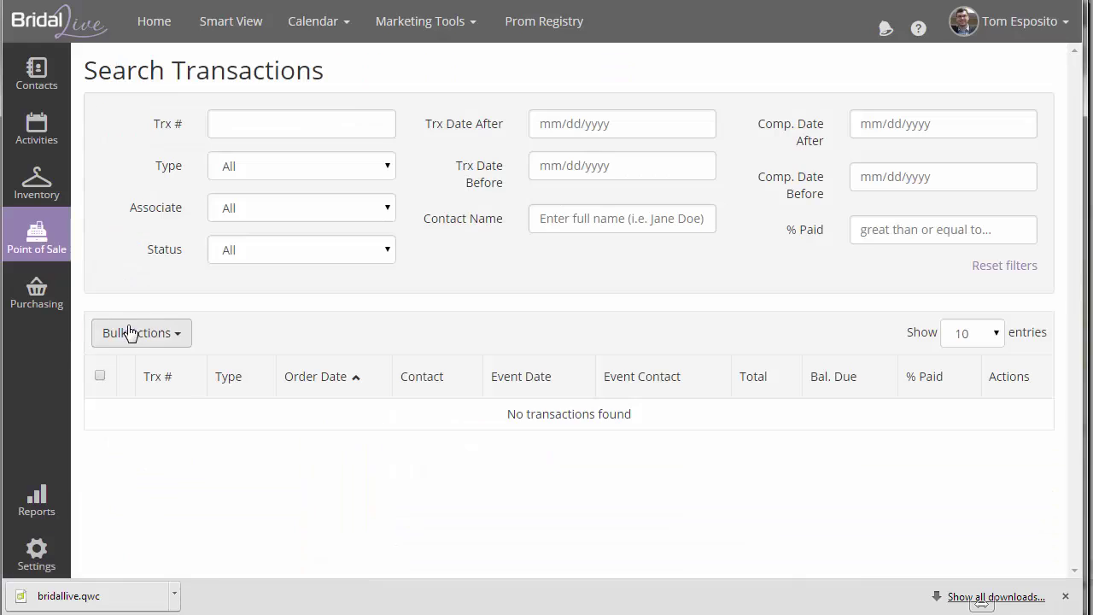
pyautogui.click(615, 126)
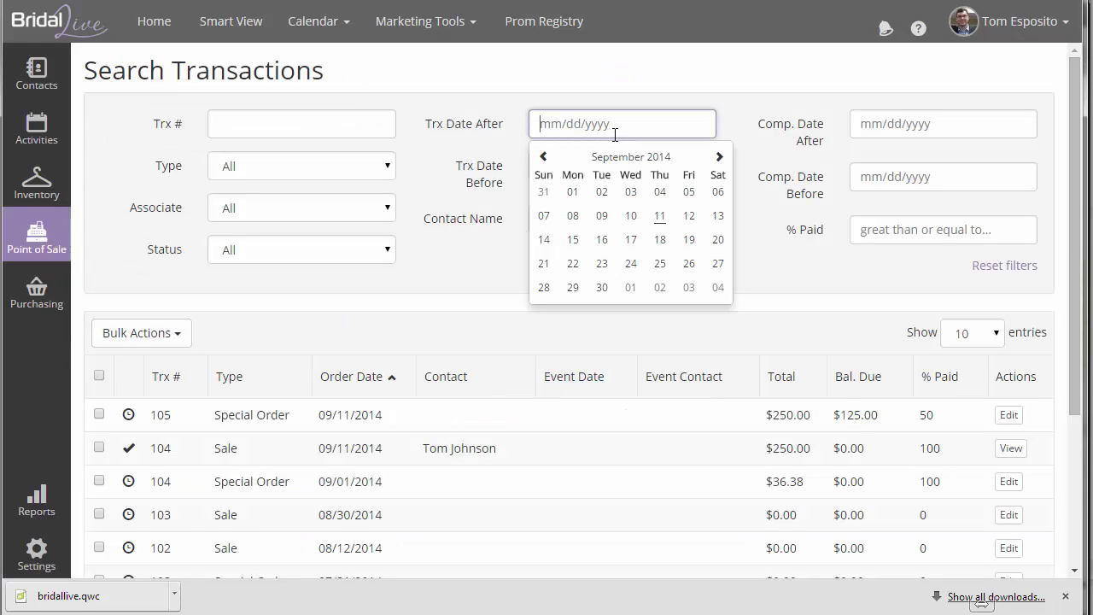
pyautogui.click(660, 213)
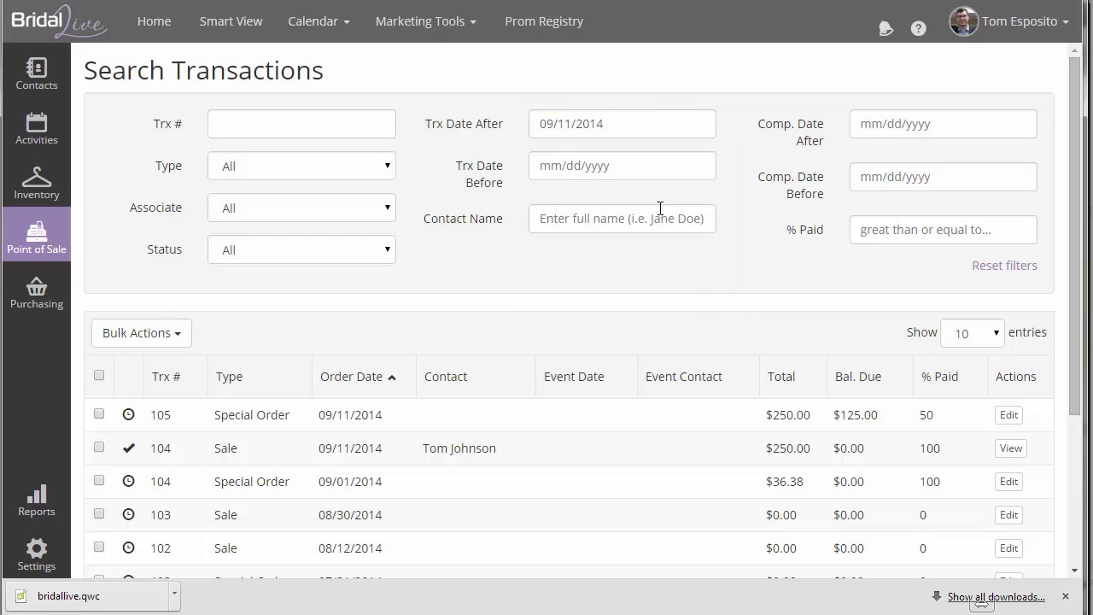
pyautogui.click(647, 169)
pyautogui.click(662, 258)
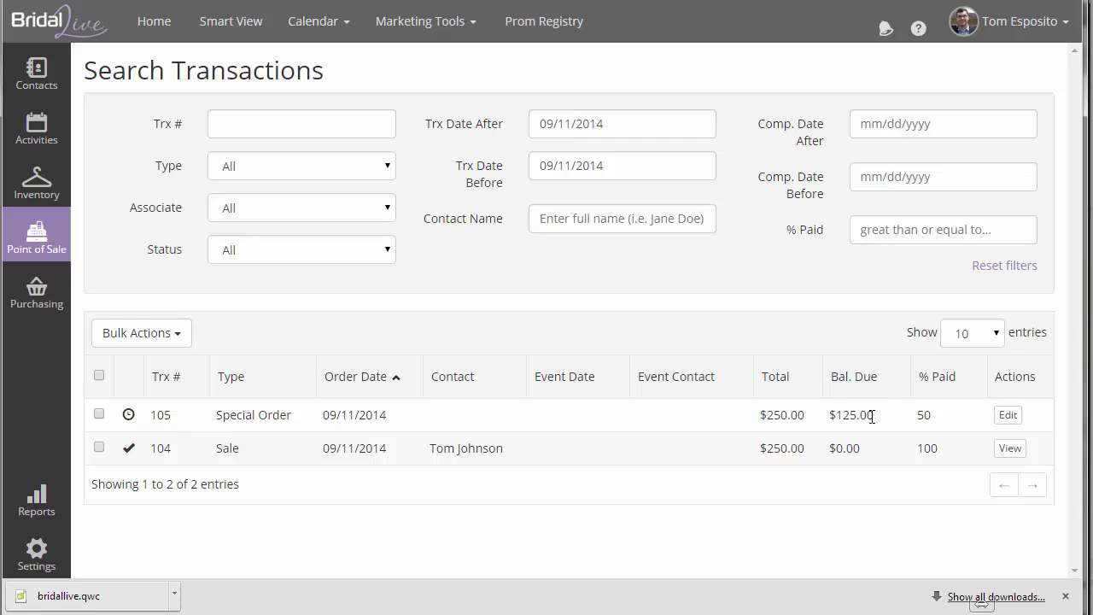
pyautogui.moveTo(835, 416); pyautogui.dragTo(876, 416)
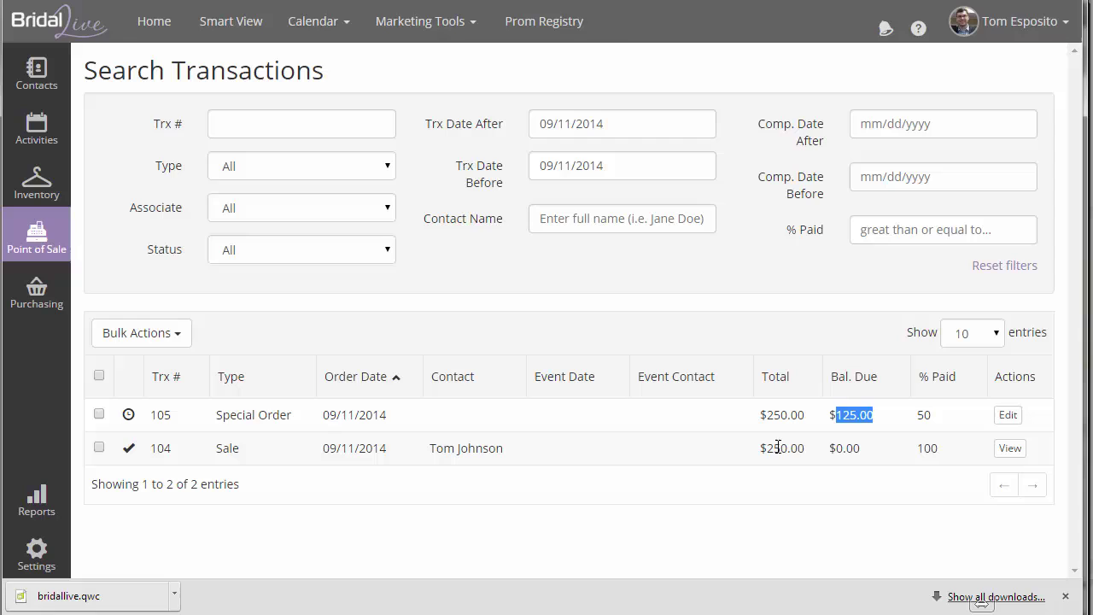
pyautogui.moveTo(767, 447); pyautogui.dragTo(805, 447)
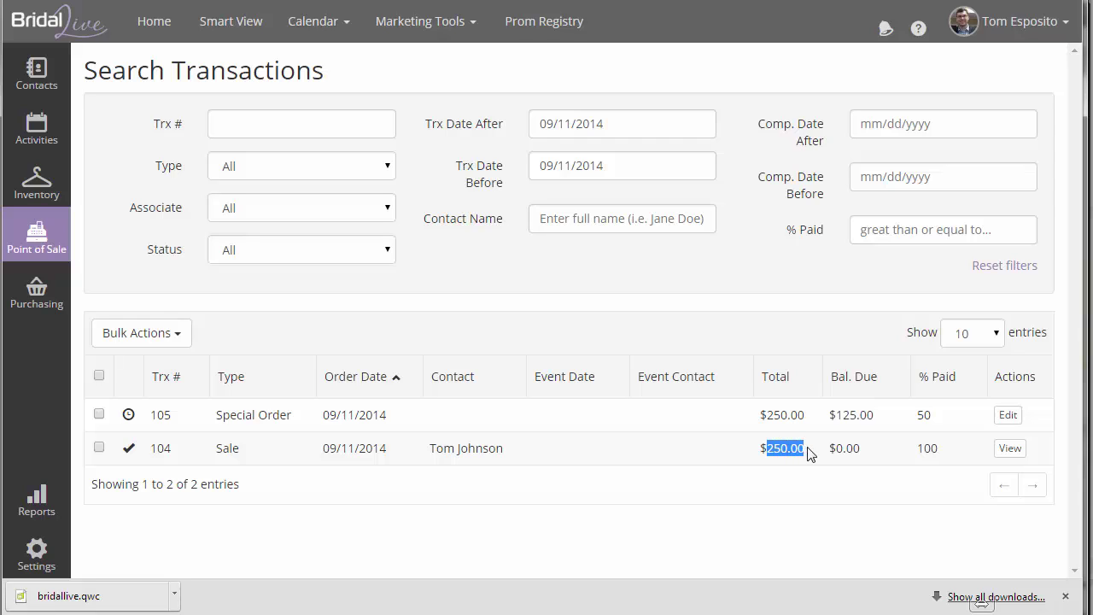
# - Search the receiving vouchers and check the total of the voucher received on 09/11/2014
pyautogui.click(37, 299)
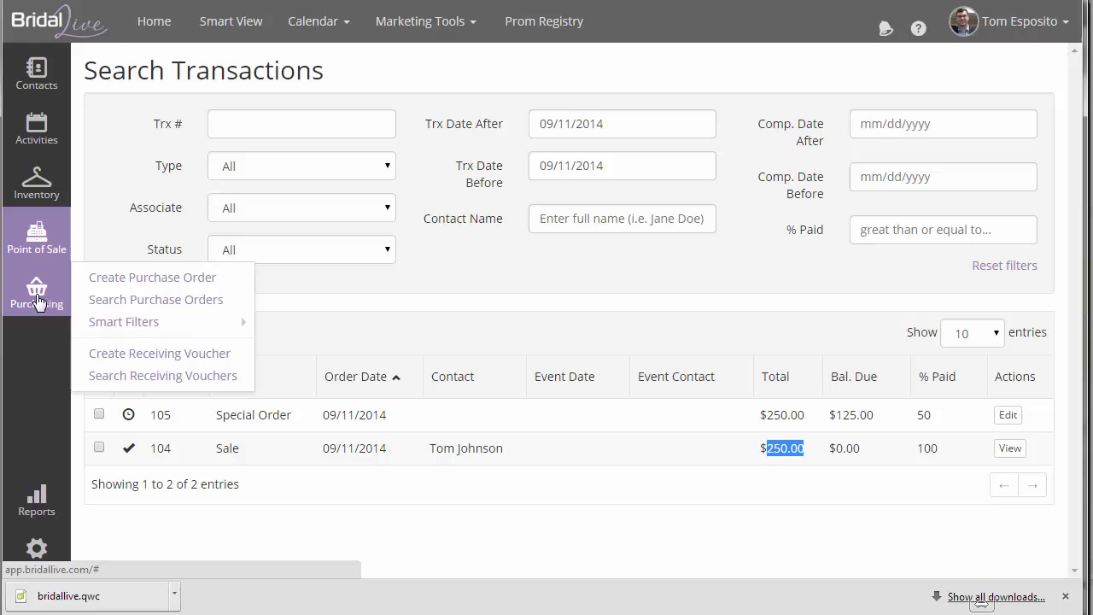
pyautogui.click(129, 378)
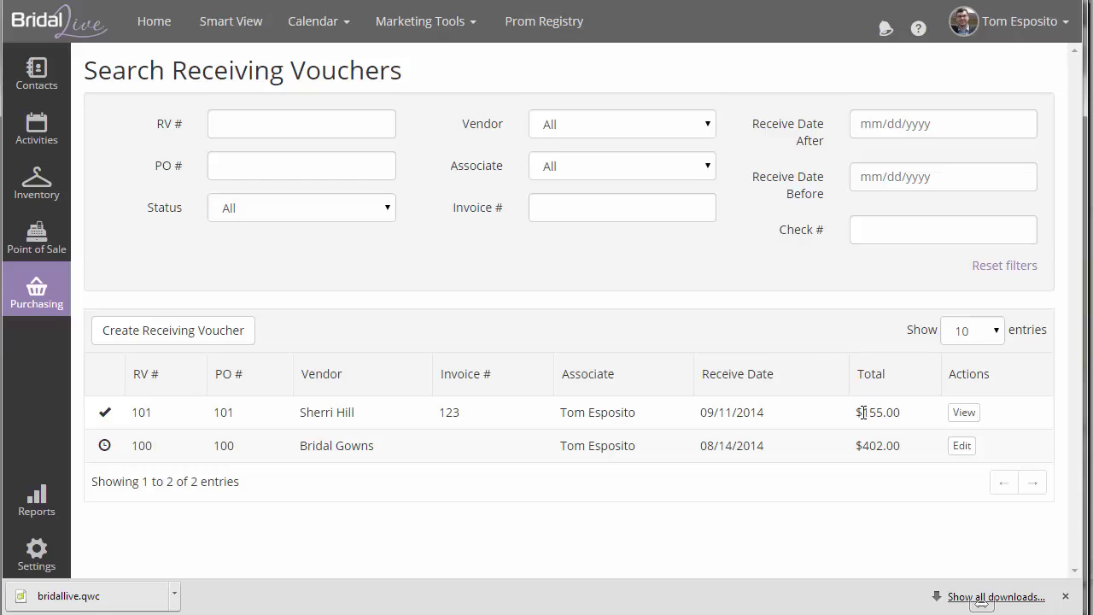
pyautogui.moveTo(863, 411); pyautogui.dragTo(907, 412)
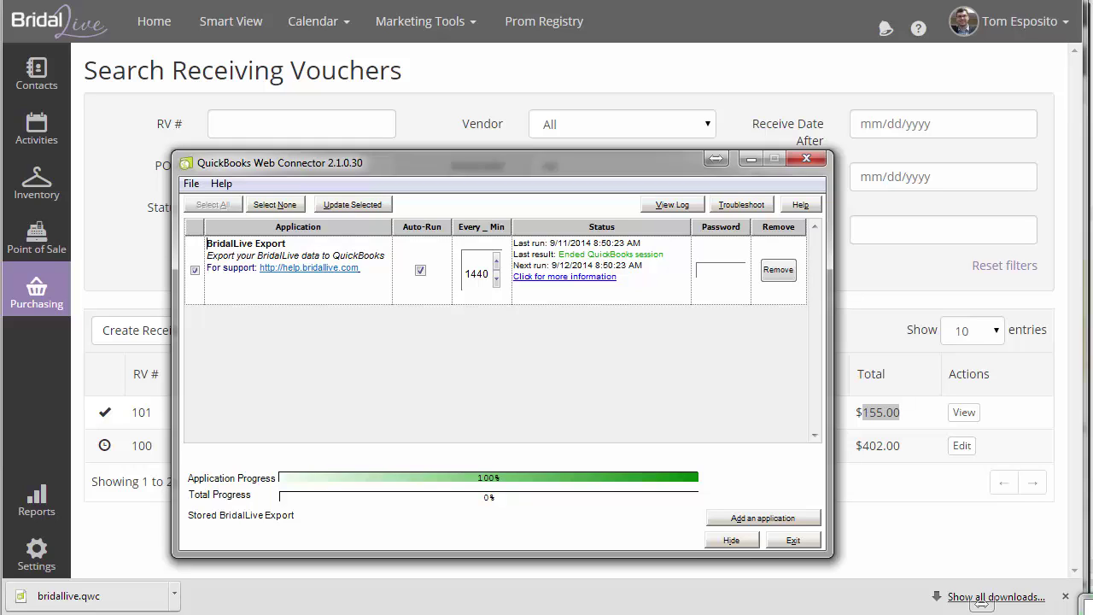
# - Copy the Web Connector password from BridalLive's QuickBooks Export Settings and enter it as the BridalLive Export password in the Web Connector
pyautogui.click(349, 205)
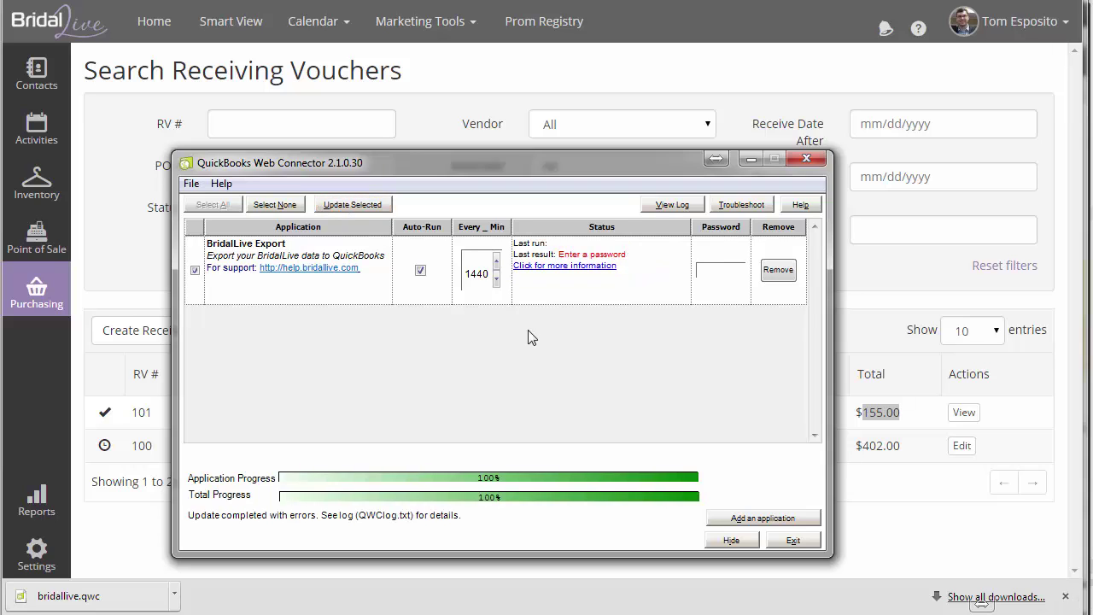
pyautogui.click(708, 274)
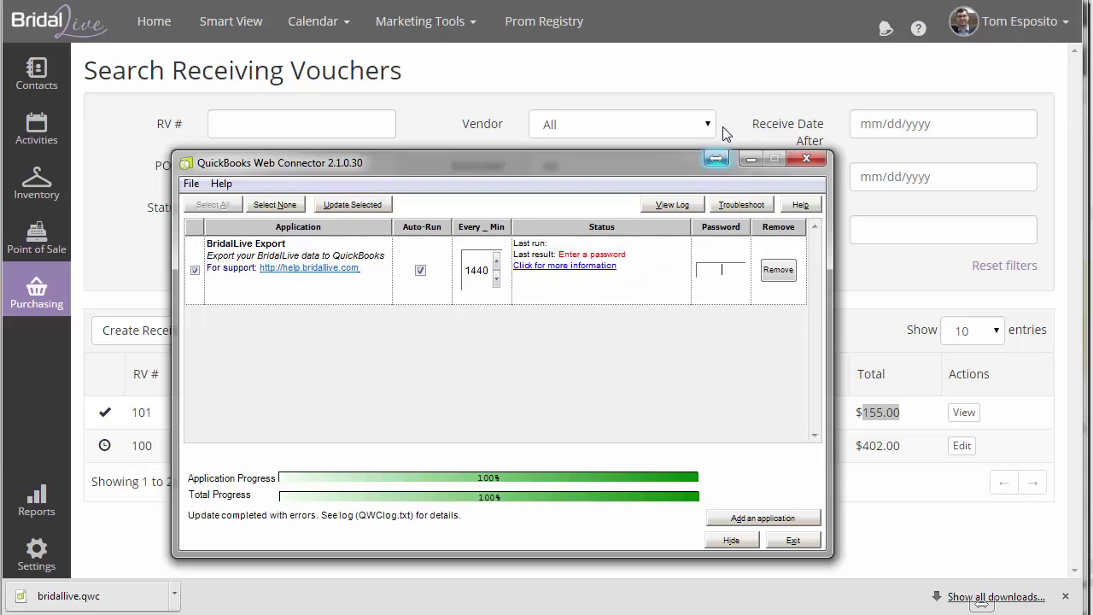
pyautogui.click(51, 540)
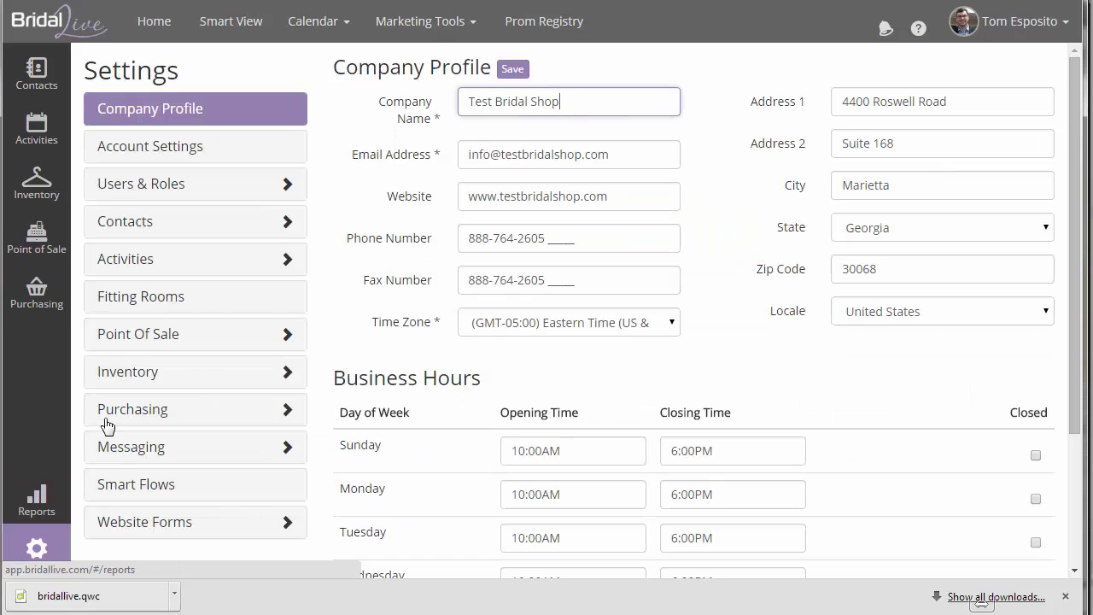
pyautogui.click(152, 334)
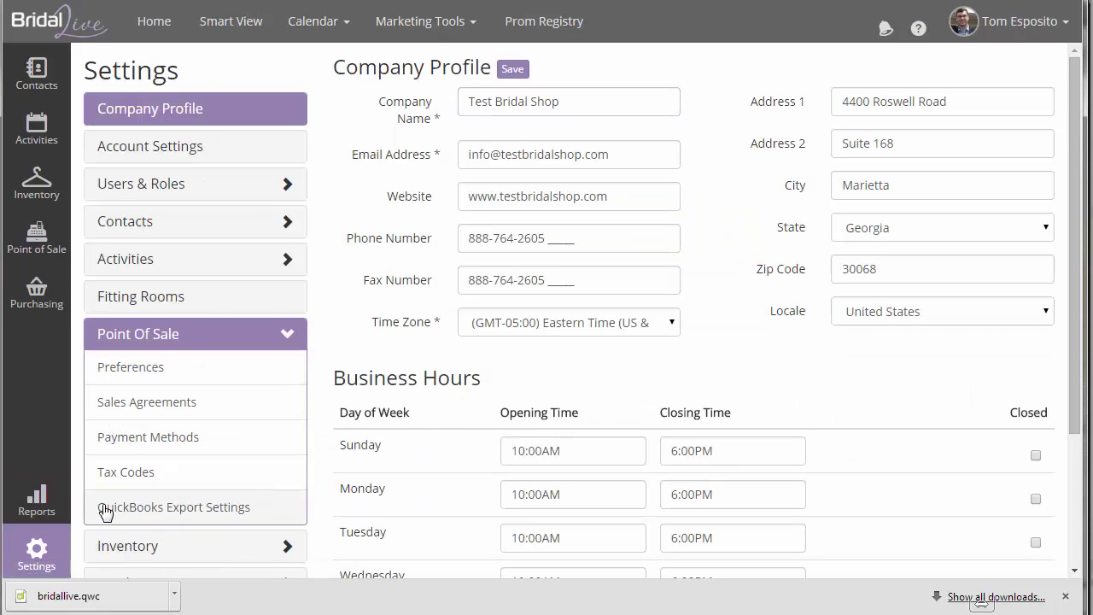
pyautogui.click(102, 508)
pyautogui.doubleClick(536, 244)
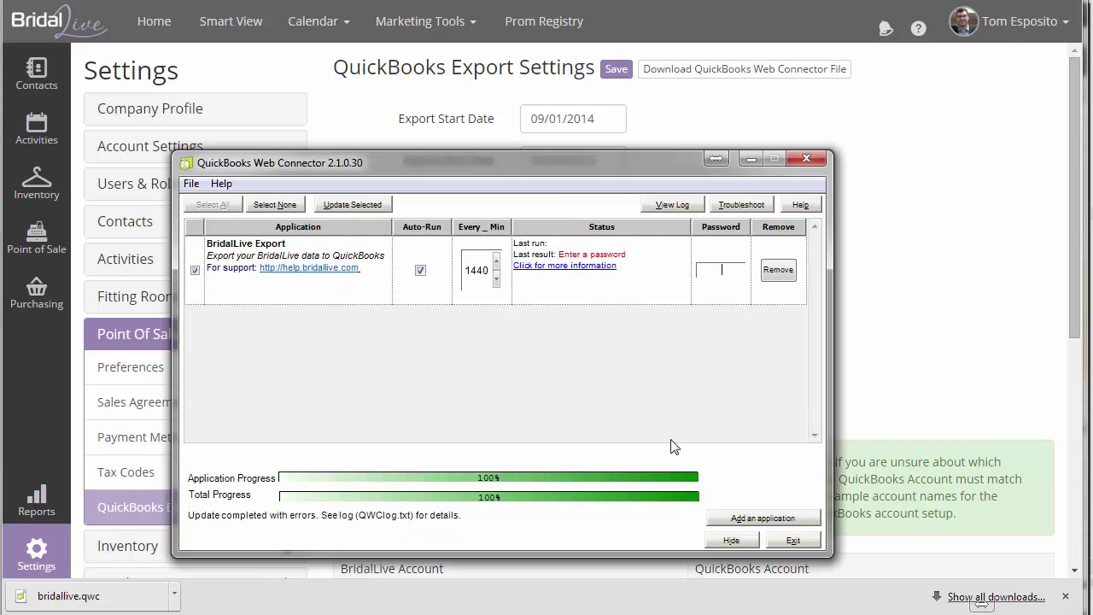
pyautogui.hotkey('ctrl', 'v')
# - Save the BridalLive Export password in the Web Connector and run the update for the selected application
pyautogui.click(359, 209)
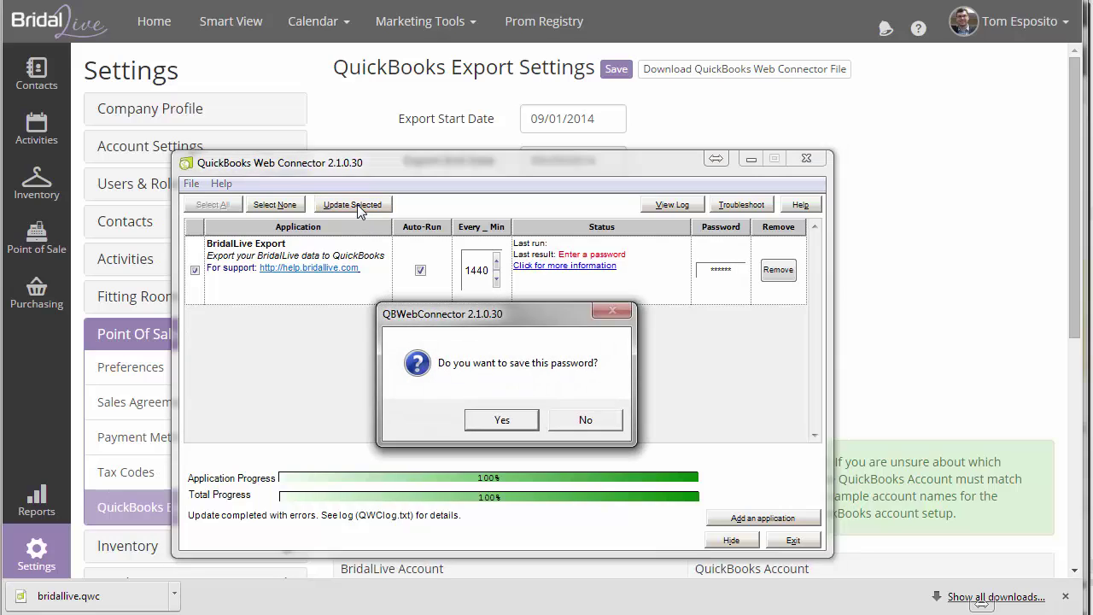
pyautogui.click(511, 423)
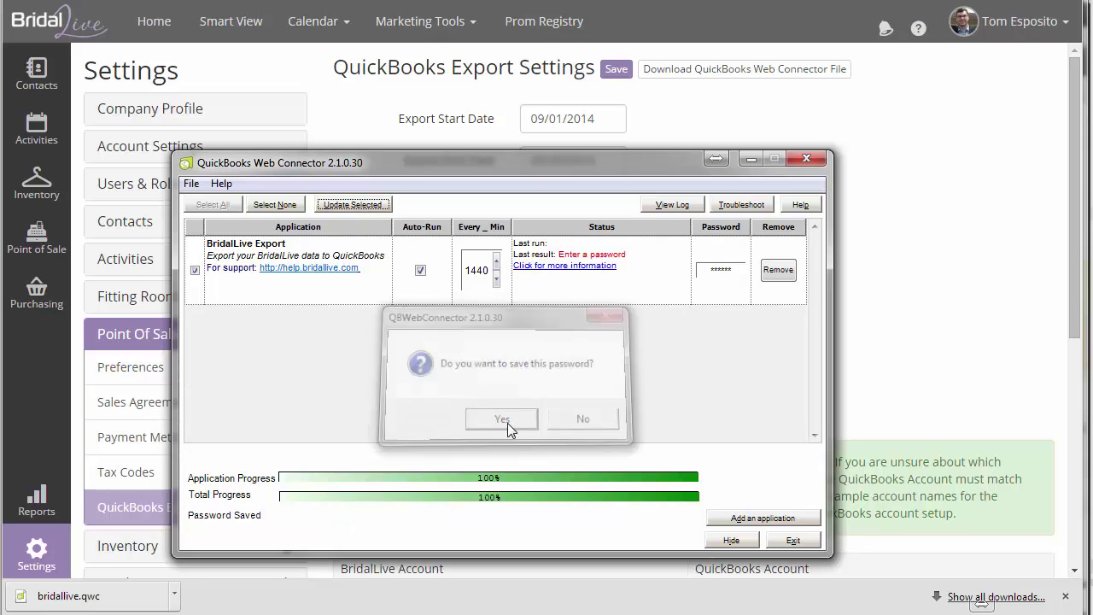
pyautogui.click(354, 204)
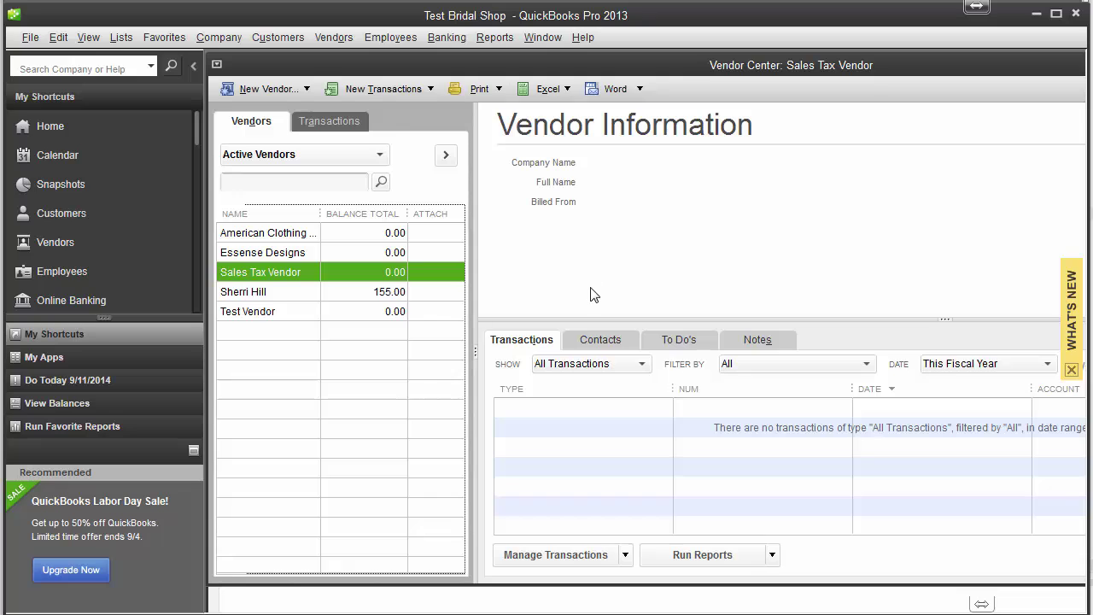
# - In QuickBooks, open the general journal entries and go back through the two most recent entries
pyautogui.click(219, 38)
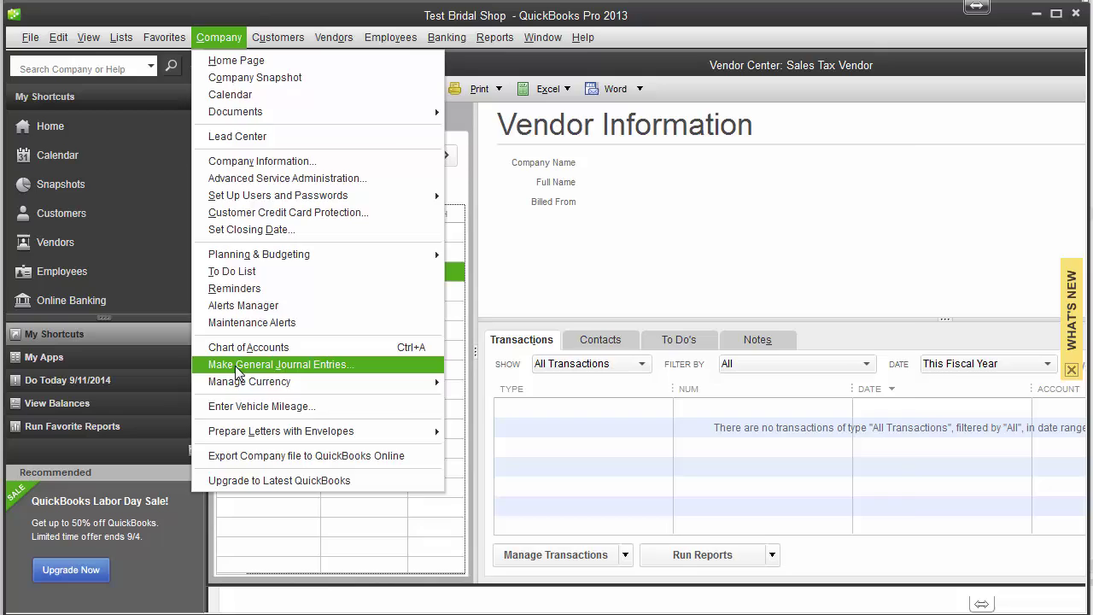
pyautogui.click(265, 364)
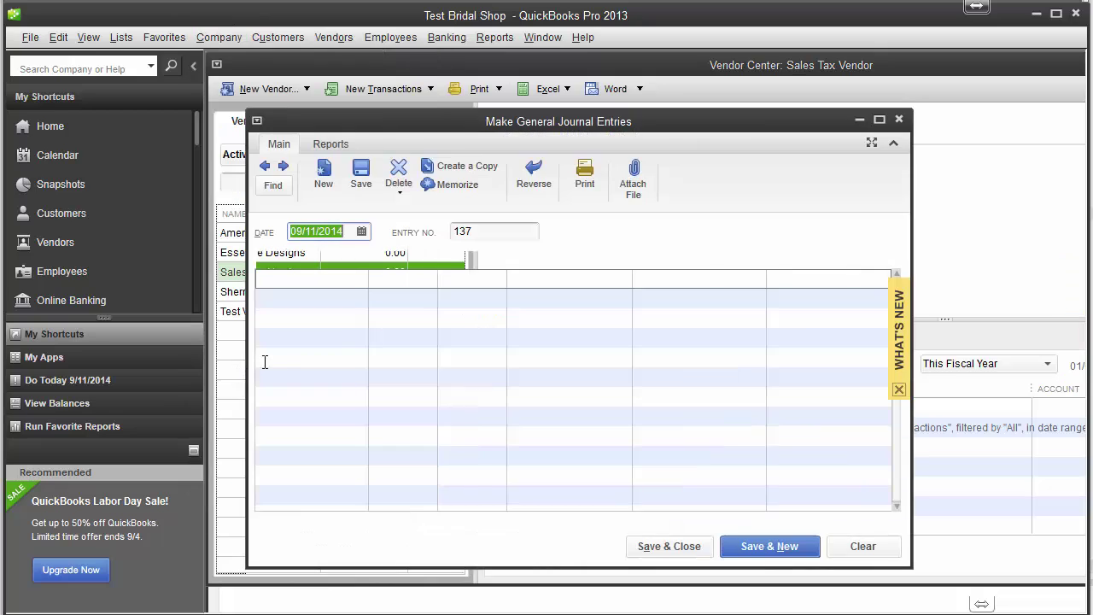
pyautogui.click(264, 167)
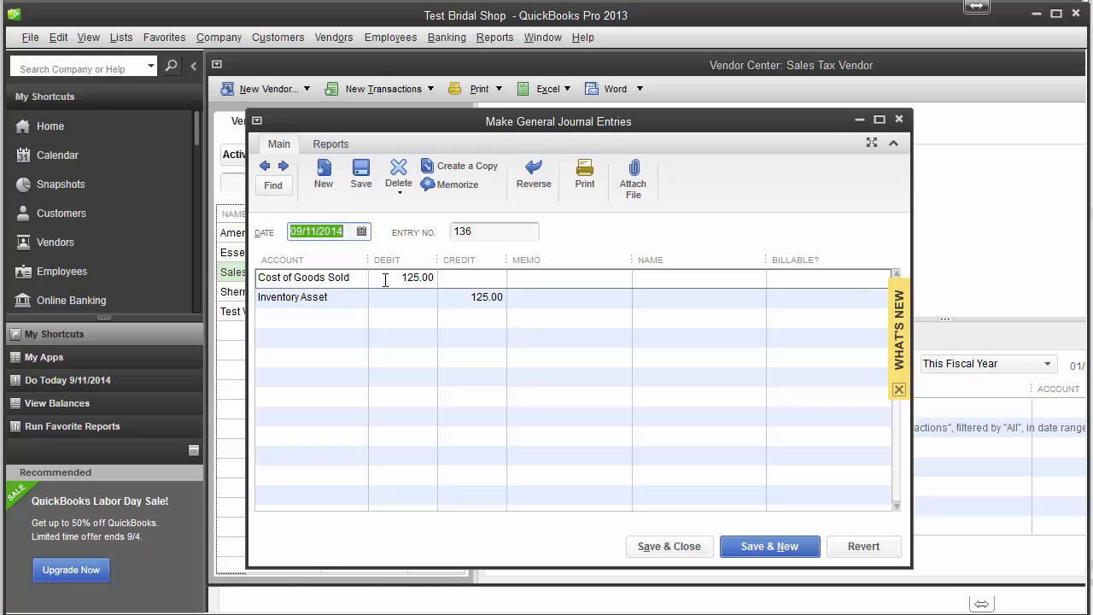
pyautogui.click(264, 166)
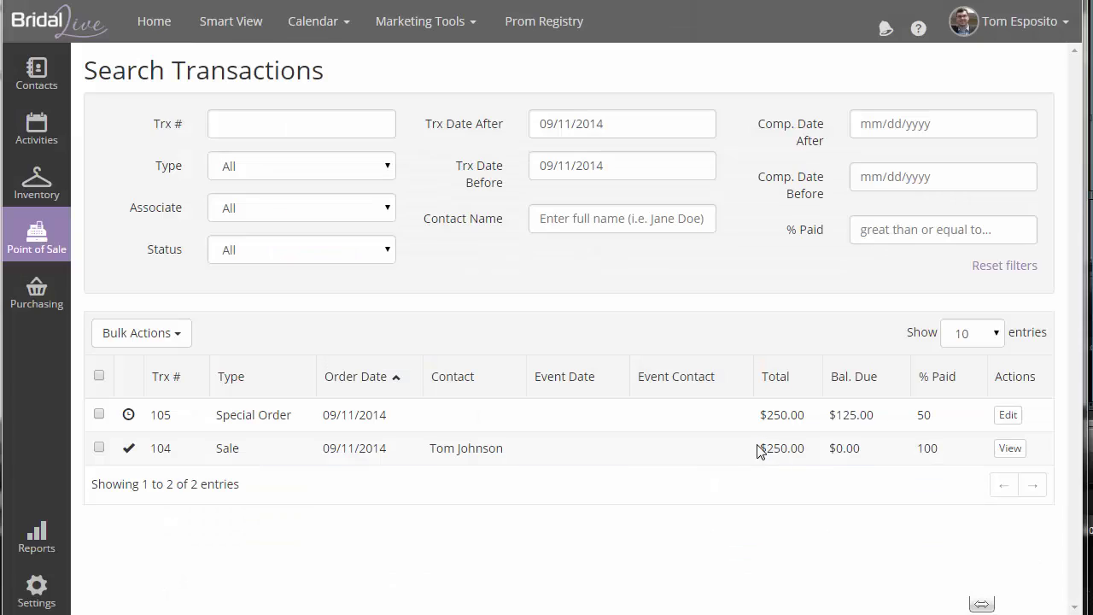
# - In BridalLive's transaction search, check the sale's total and the special order's balance due against the journal entries
pyautogui.doubleClick(775, 448)
pyautogui.doubleClick(228, 447)
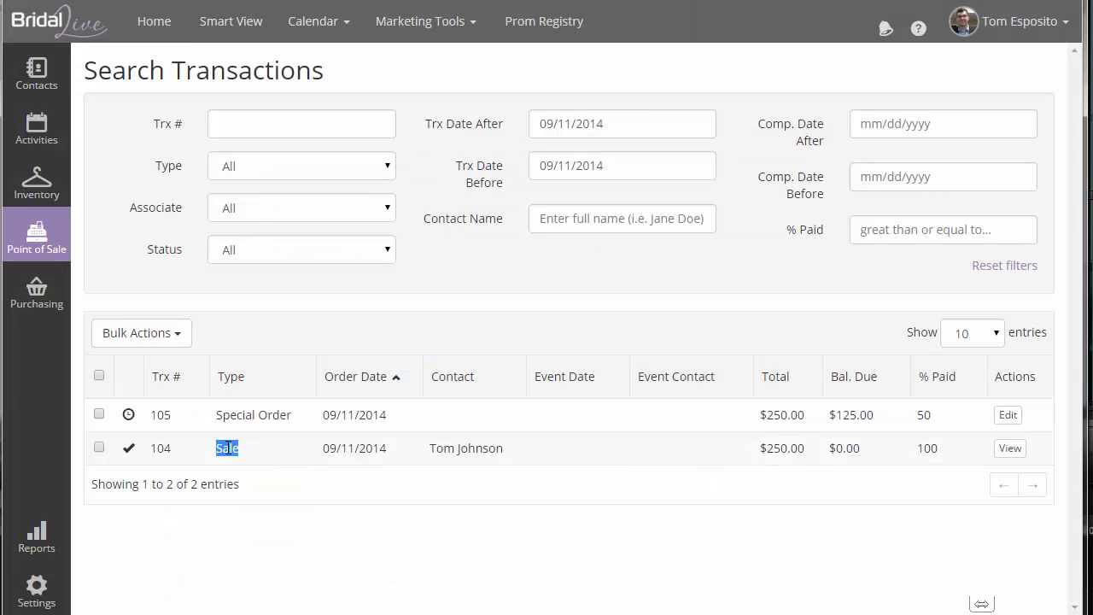
pyautogui.moveTo(829, 414); pyautogui.dragTo(876, 414)
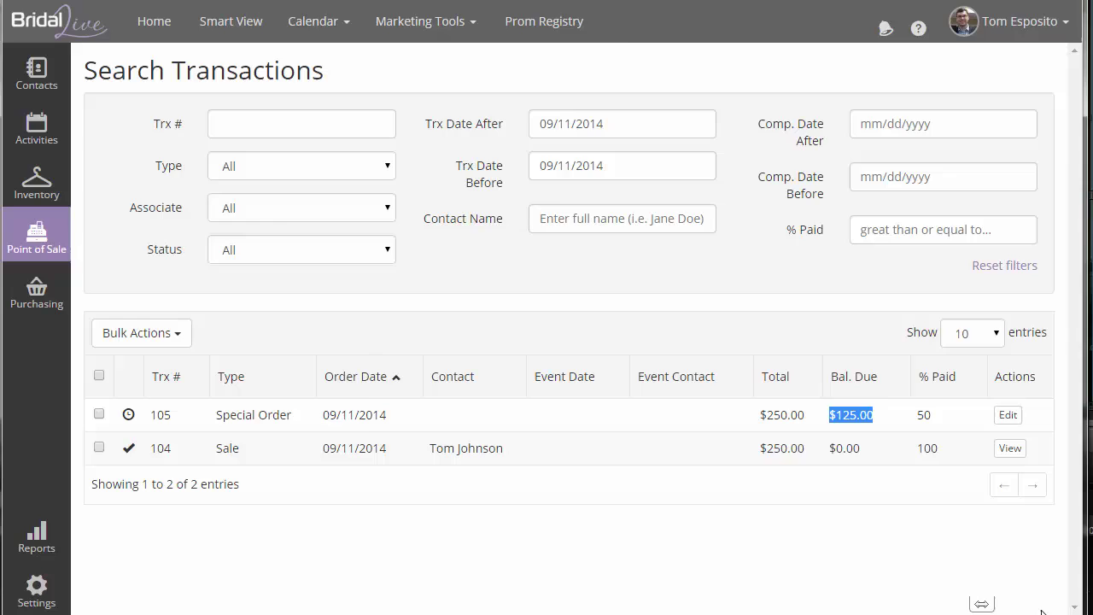
# - Return to QuickBooks and open the Sherri Hill bill from the list of bills awaiting payment
pyautogui.hotkey('alt', 'Tab')
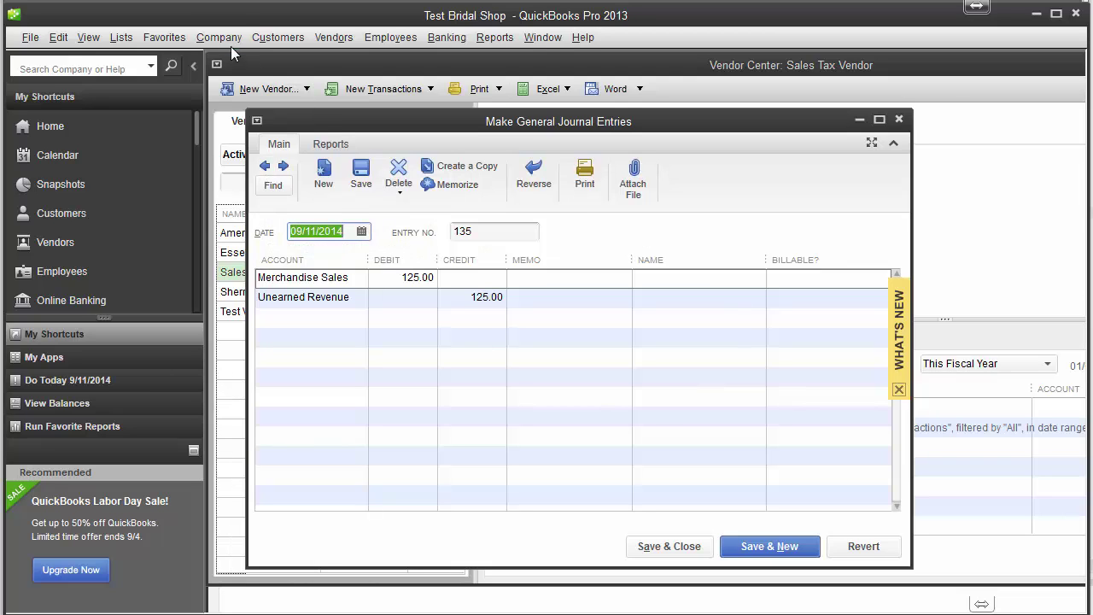
pyautogui.click(335, 37)
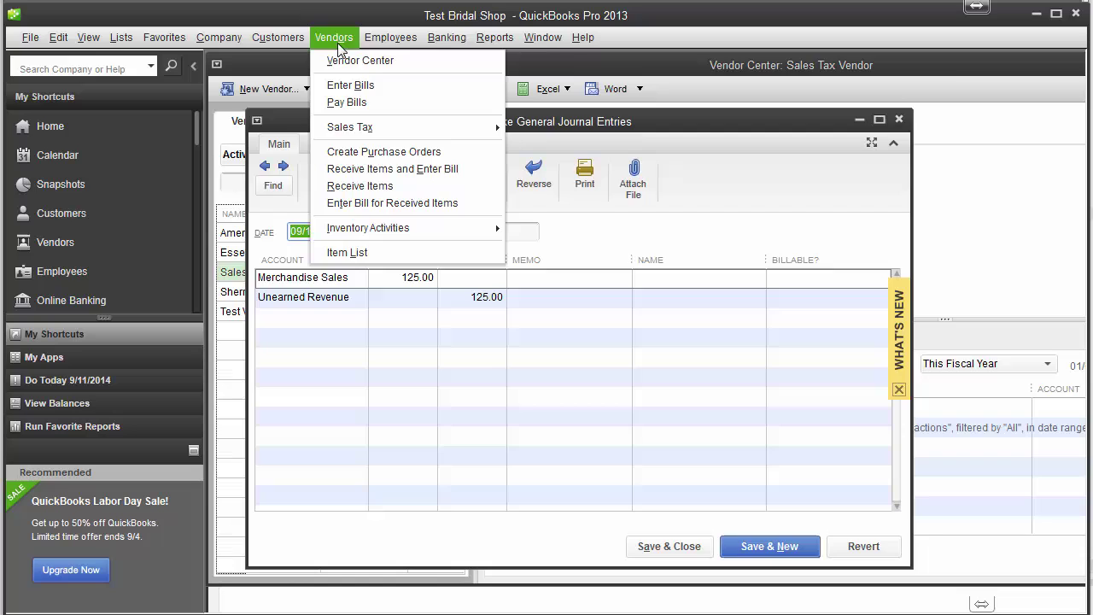
pyautogui.click(341, 101)
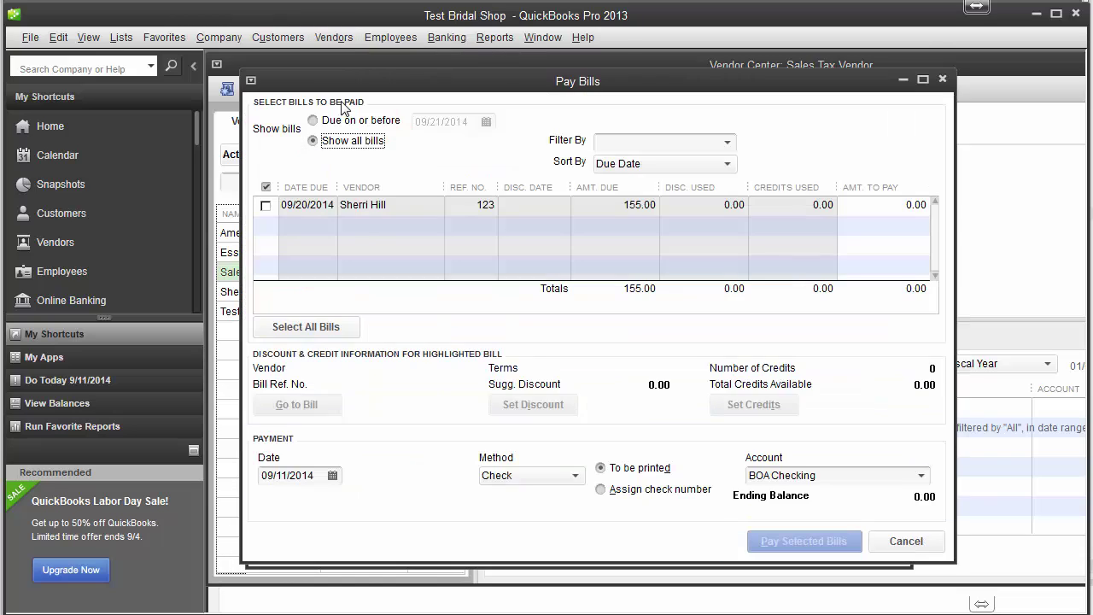
pyautogui.click(365, 208)
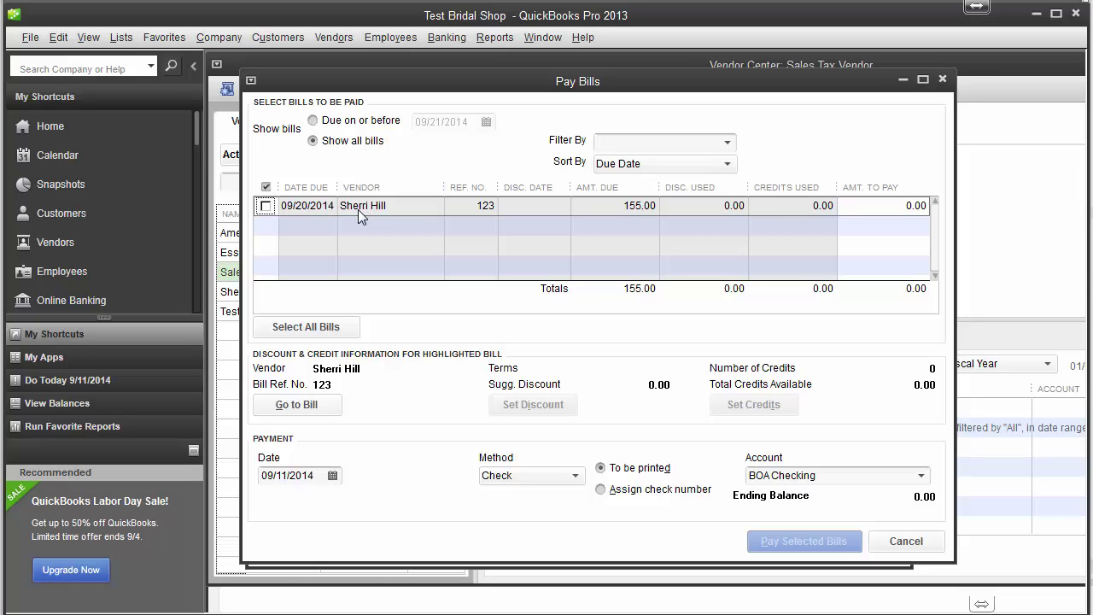
pyautogui.click(296, 404)
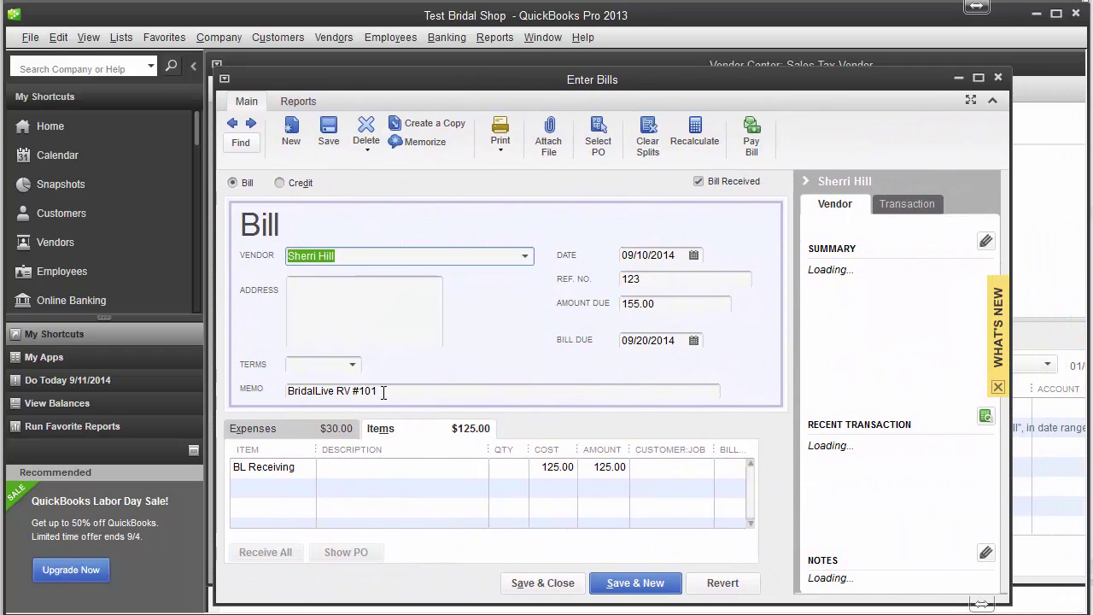
# - Examine the bill's memo, its BL Receiving item line and its expense lines for fees, freight and adjustments
pyautogui.click(383, 391)
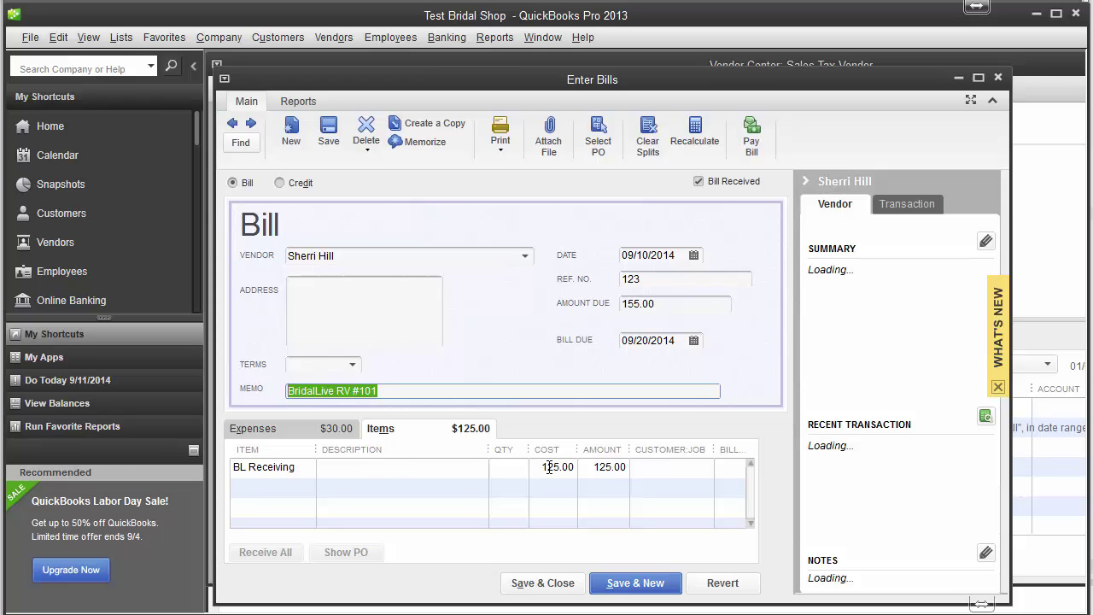
pyautogui.click(272, 467)
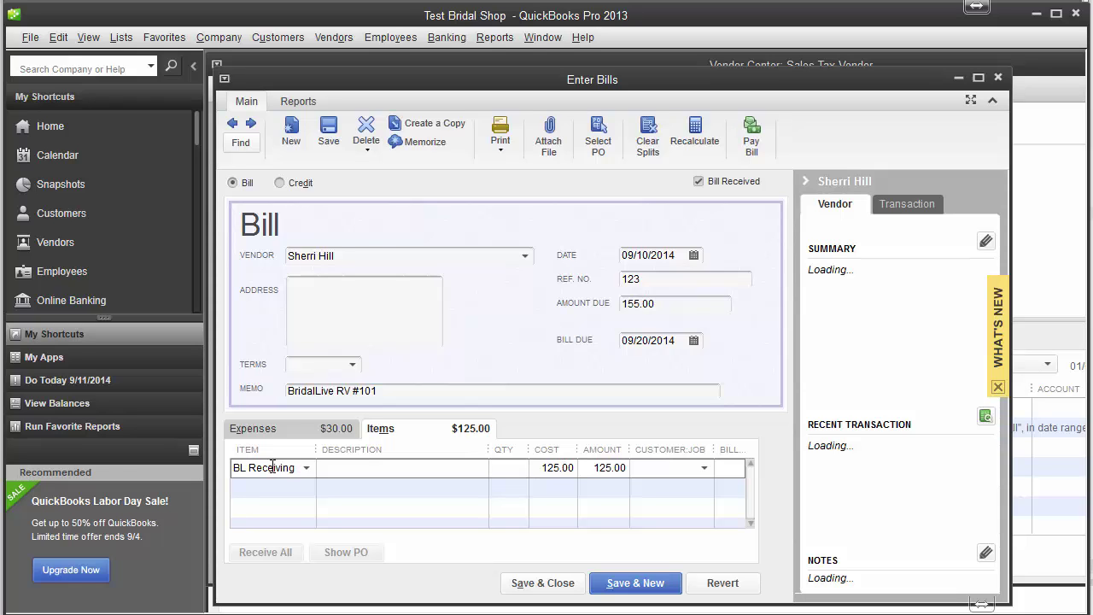
pyautogui.click(305, 484)
pyautogui.moveTo(232, 468); pyautogui.dragTo(272, 468)
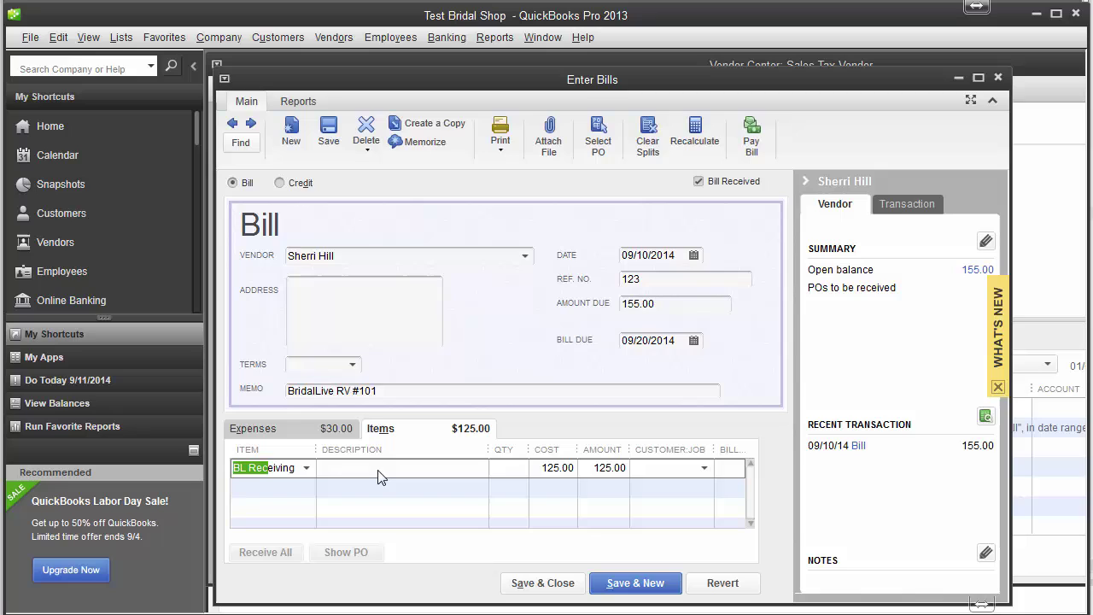
pyautogui.click(289, 432)
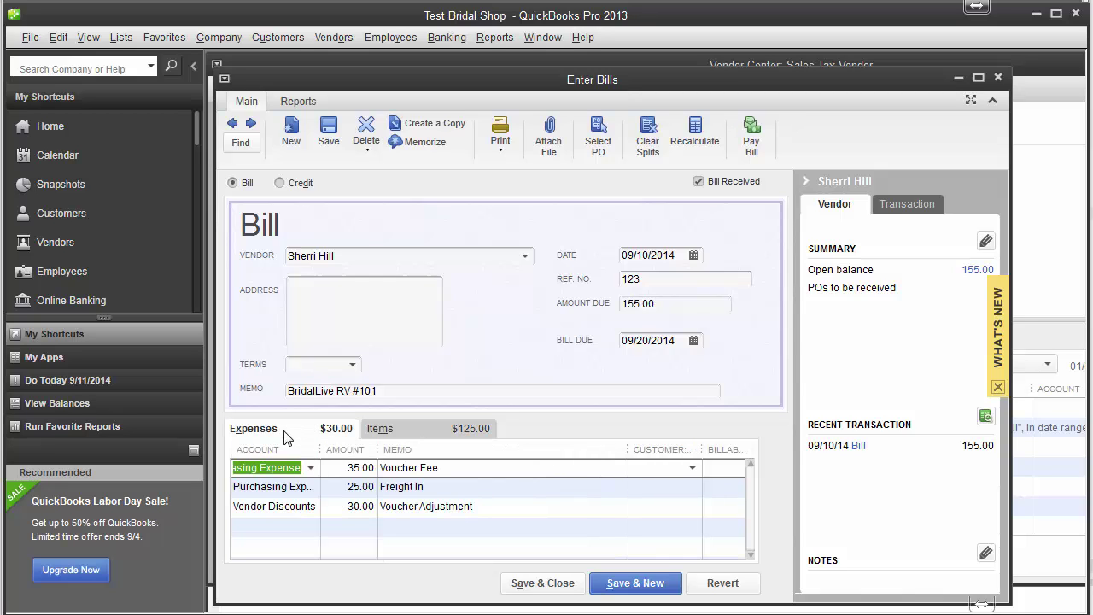
pyautogui.click(299, 547)
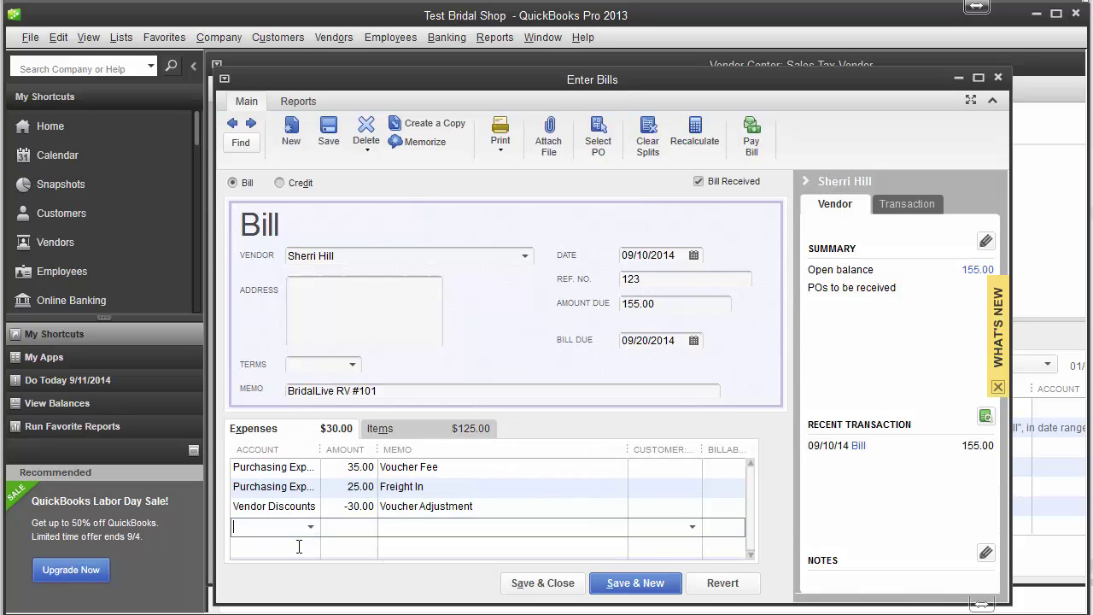